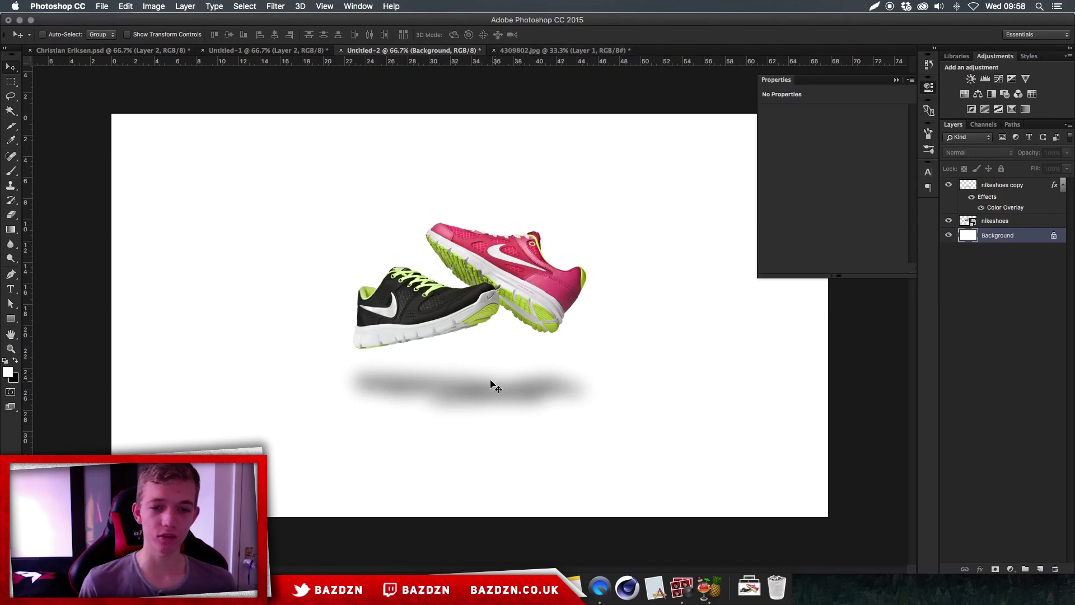
Compare the floating shoes design with the footballer photo document, and preview the shoes with and without the nikeshoes copy shadow layer.
{"action": "left_click", "coordinate": [518, 50]}
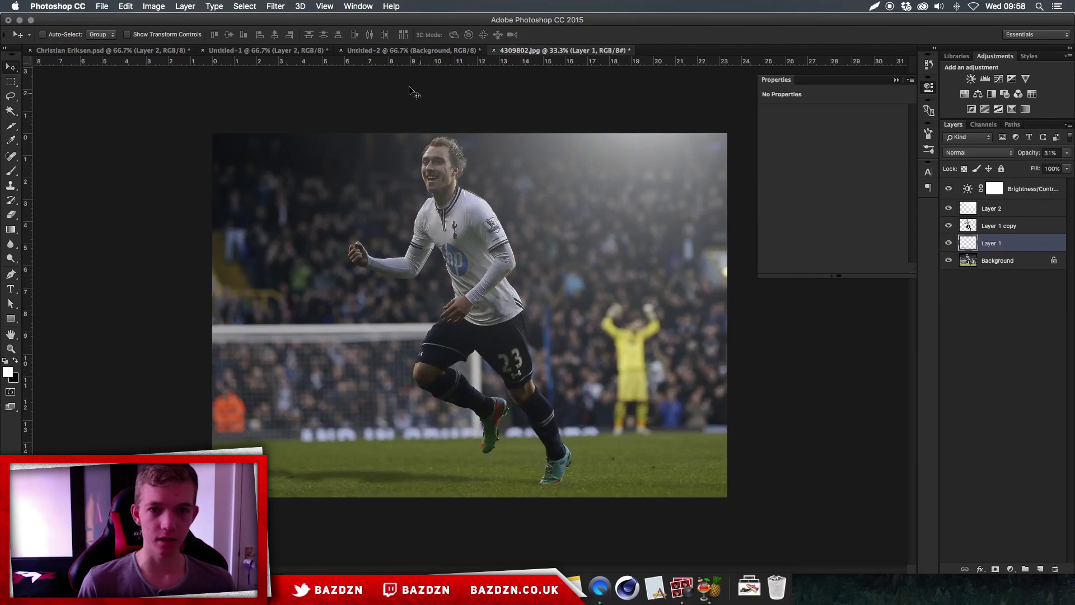
{"action": "left_click", "coordinate": [392, 50]}
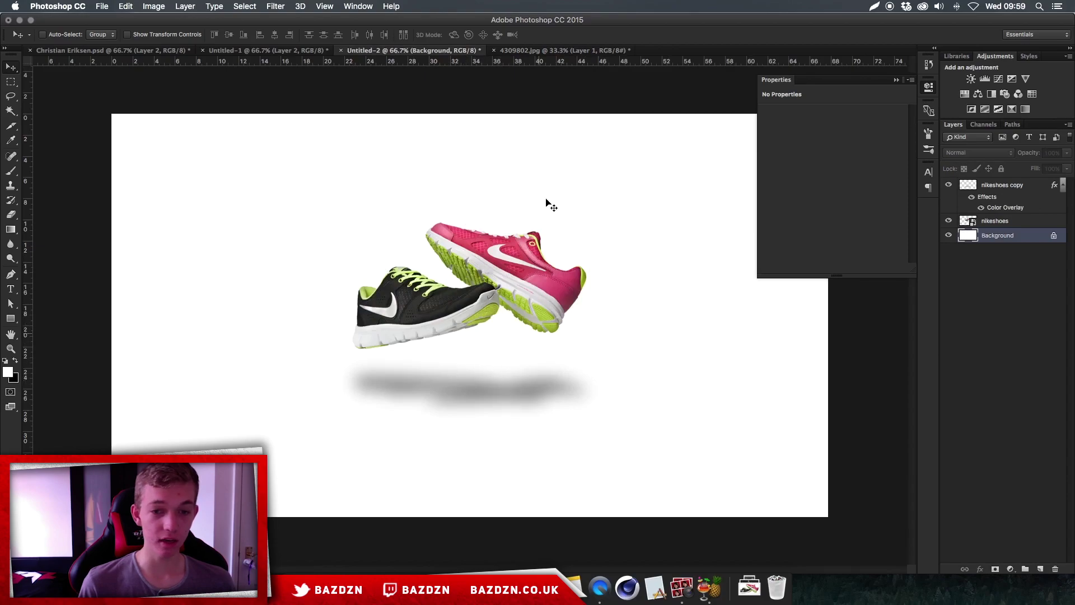
{"action": "left_click", "coordinate": [535, 50]}
{"action": "left_click", "coordinate": [415, 50]}
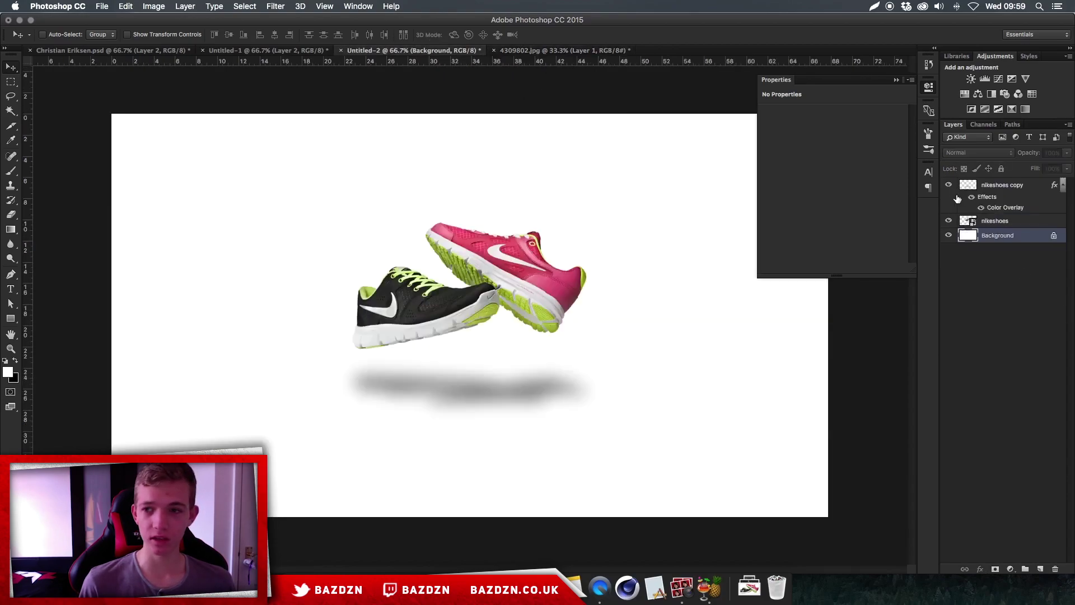
{"action": "left_click", "coordinate": [948, 186]}
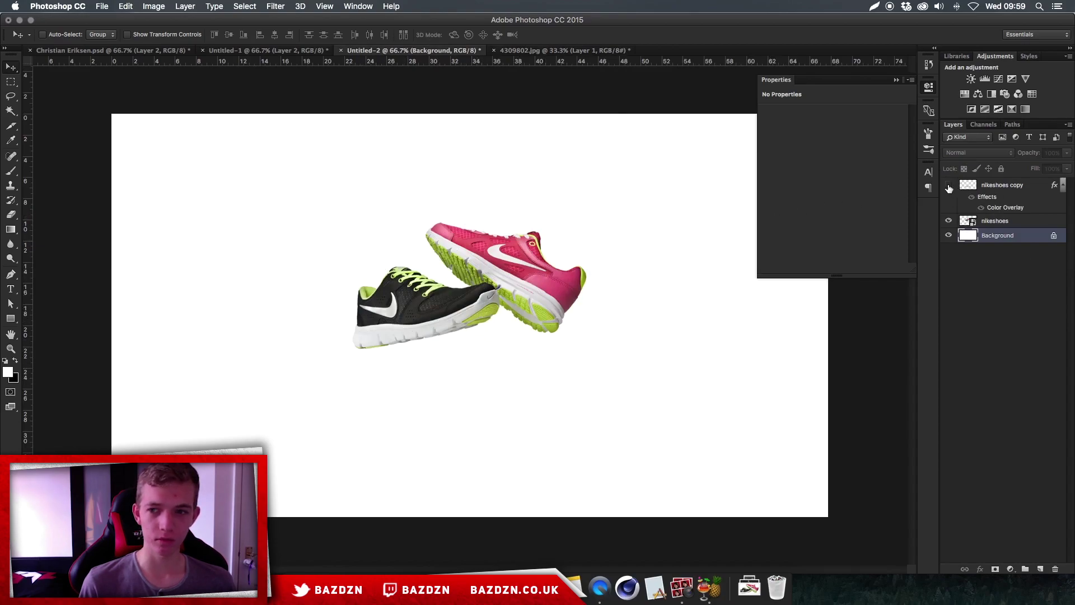
{"action": "left_click", "coordinate": [948, 185]}
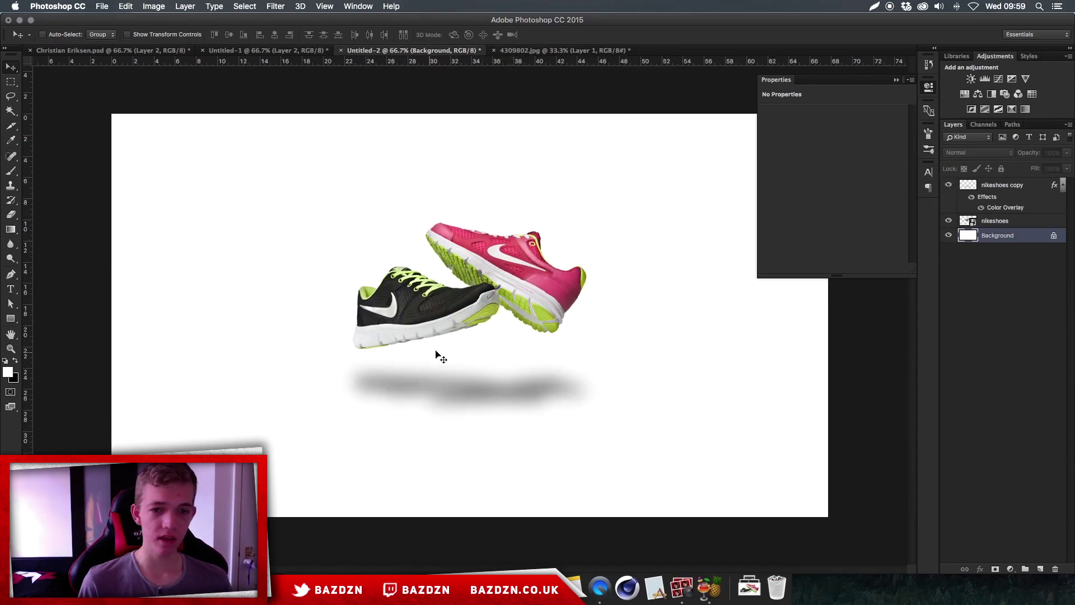
Delete the existing nikeshoes copy shadow layer and check the remaining nikeshoes layer by hiding and showing it.
{"action": "left_click", "coordinate": [999, 189]}
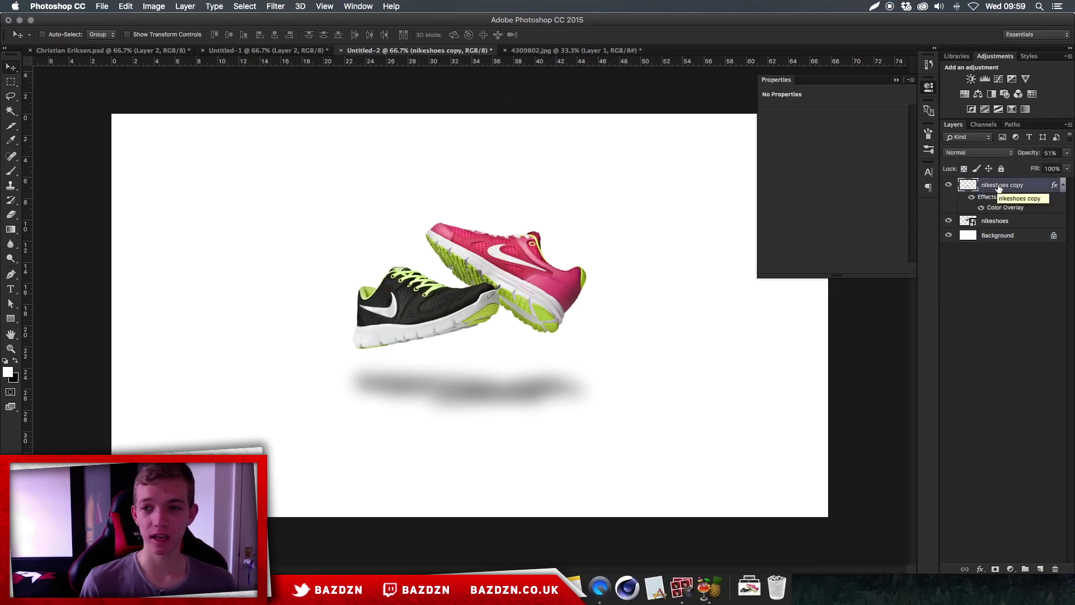
{"action": "key", "text": "Delete"}
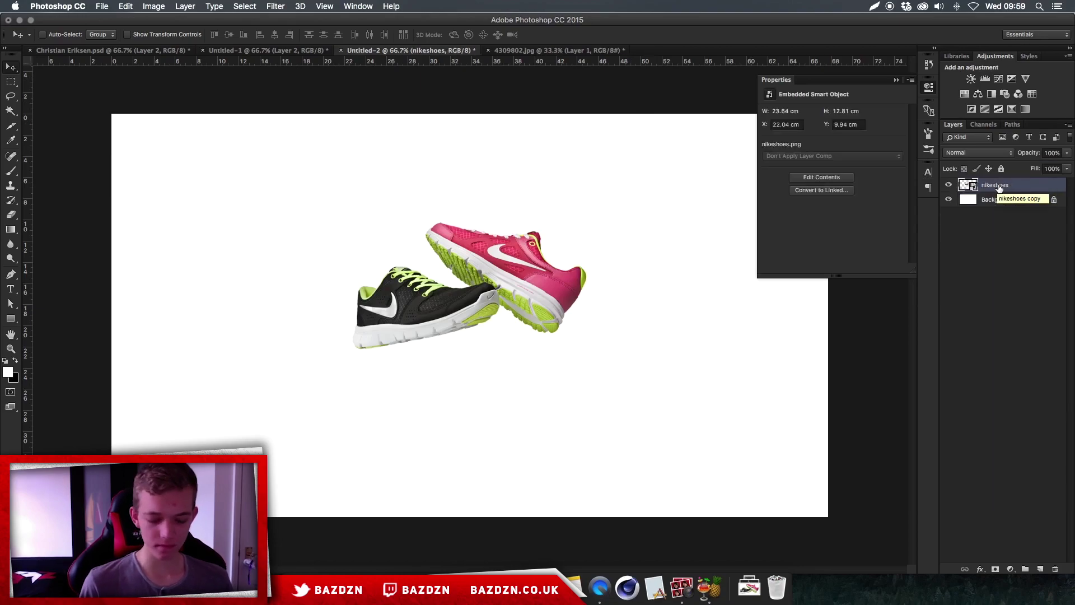
{"action": "left_click", "coordinate": [948, 186]}
{"action": "left_click", "coordinate": [948, 186]}
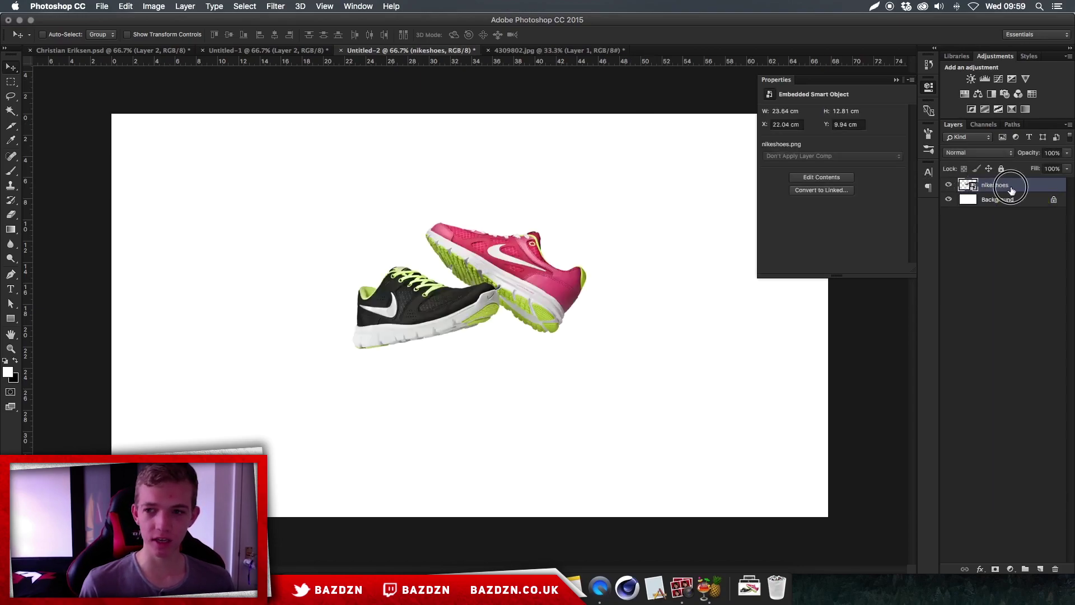
Duplicate the nikeshoes layer and distort the copy into a thin, vertically flipped strip about 2.2 cm high just below the shoes.
{"action": "key", "text": "super+j"}
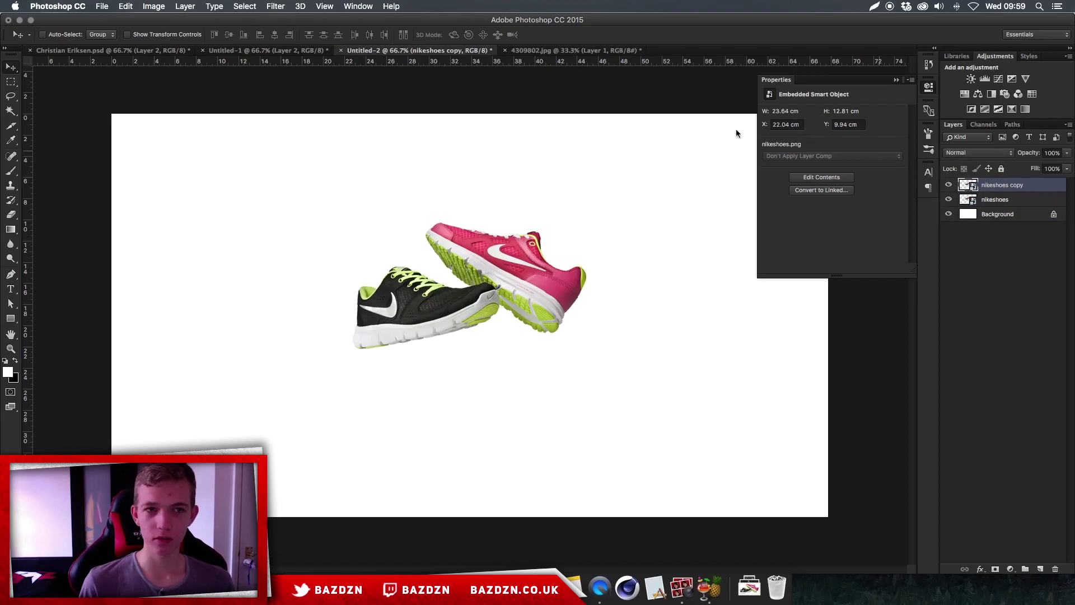
{"action": "left_click", "coordinate": [133, 6]}
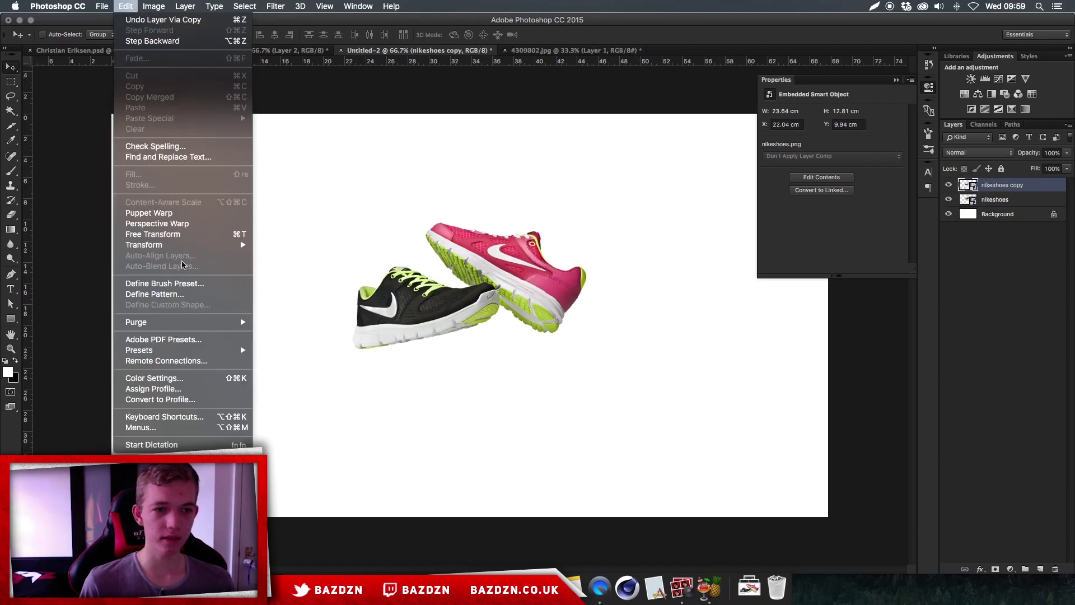
{"action": "mouse_move", "coordinate": [184, 245]}
{"action": "left_click", "coordinate": [289, 296]}
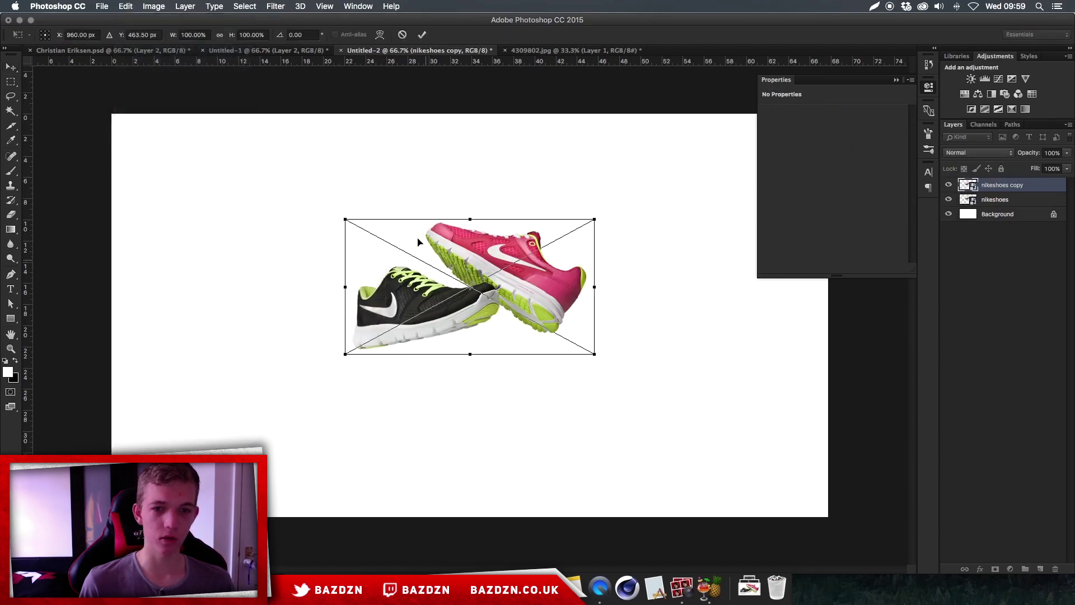
{"action": "left_click_drag", "start_coordinate": [346, 220], "coordinate": [348, 384]}
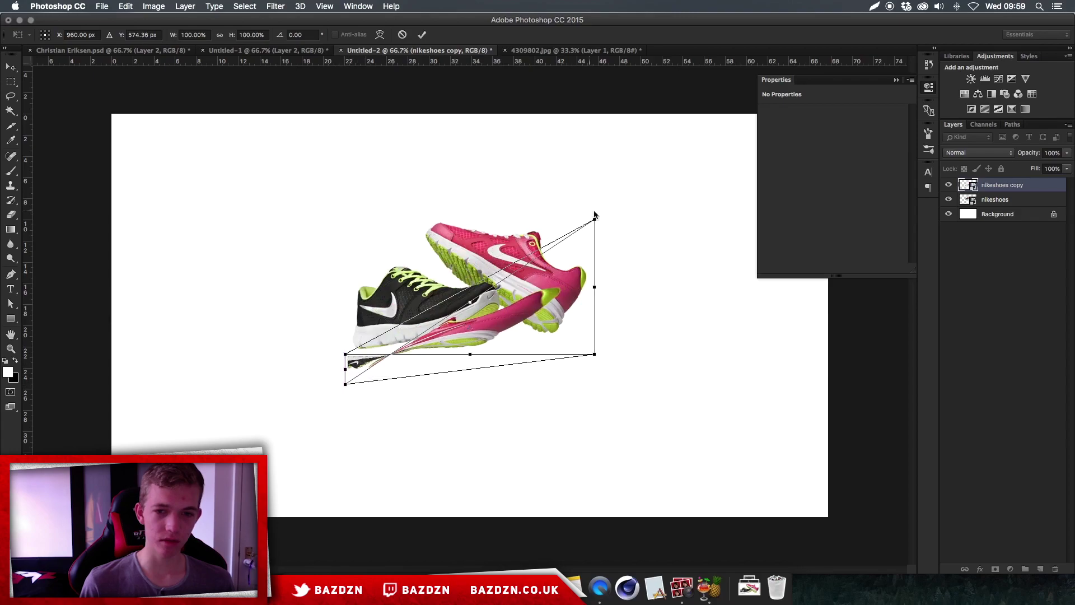
{"action": "left_click_drag", "start_coordinate": [594, 219], "coordinate": [592, 381]}
{"action": "left_click_drag", "start_coordinate": [346, 385], "coordinate": [346, 379]}
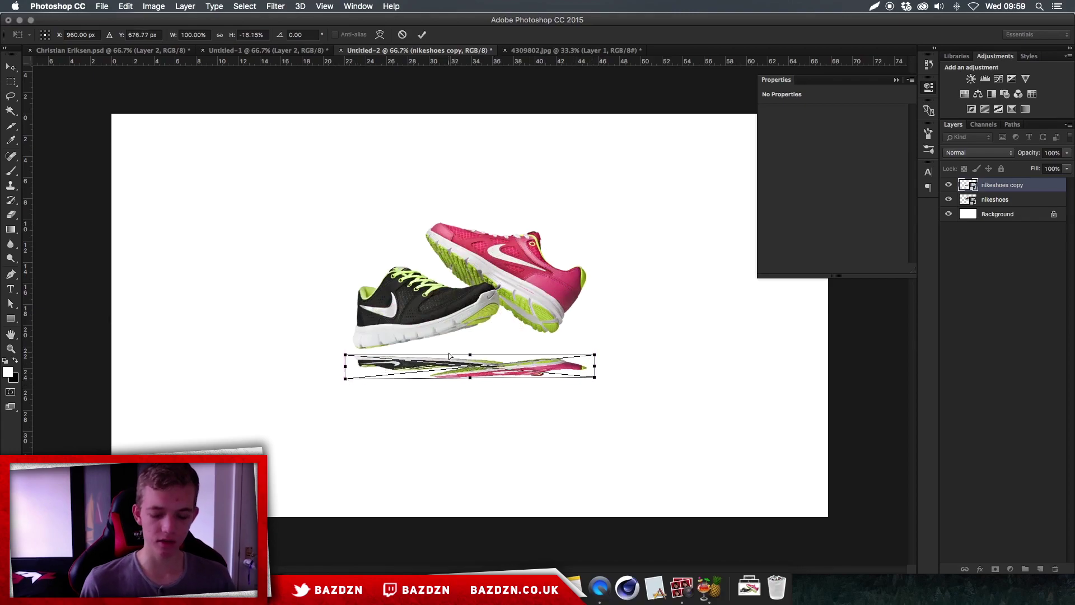
{"action": "key", "text": "Return"}
{"action": "key", "text": "super+equal"}
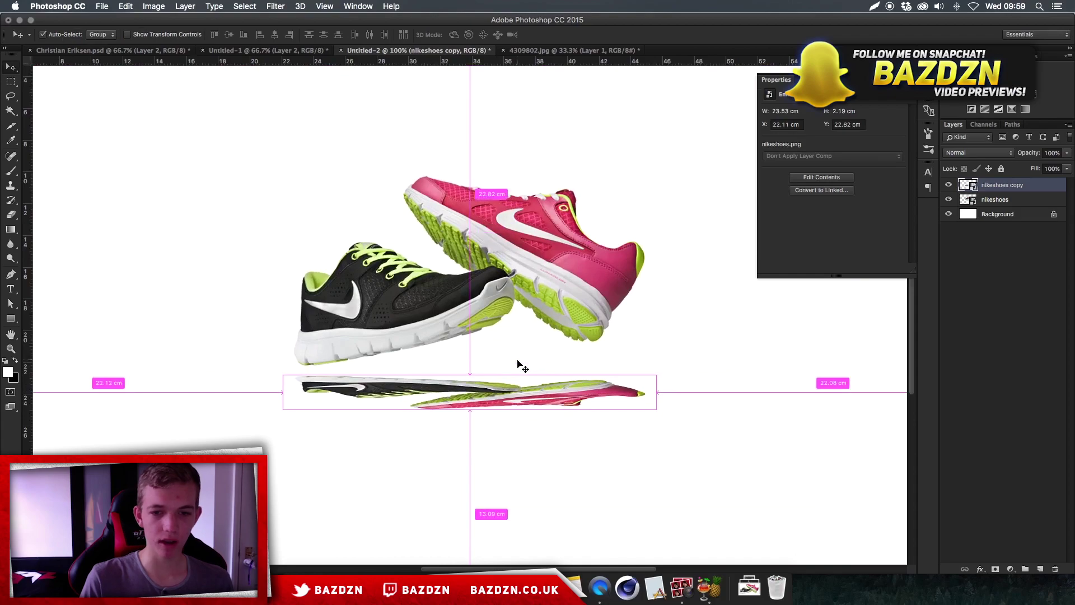
{"action": "key", "text": "super"}
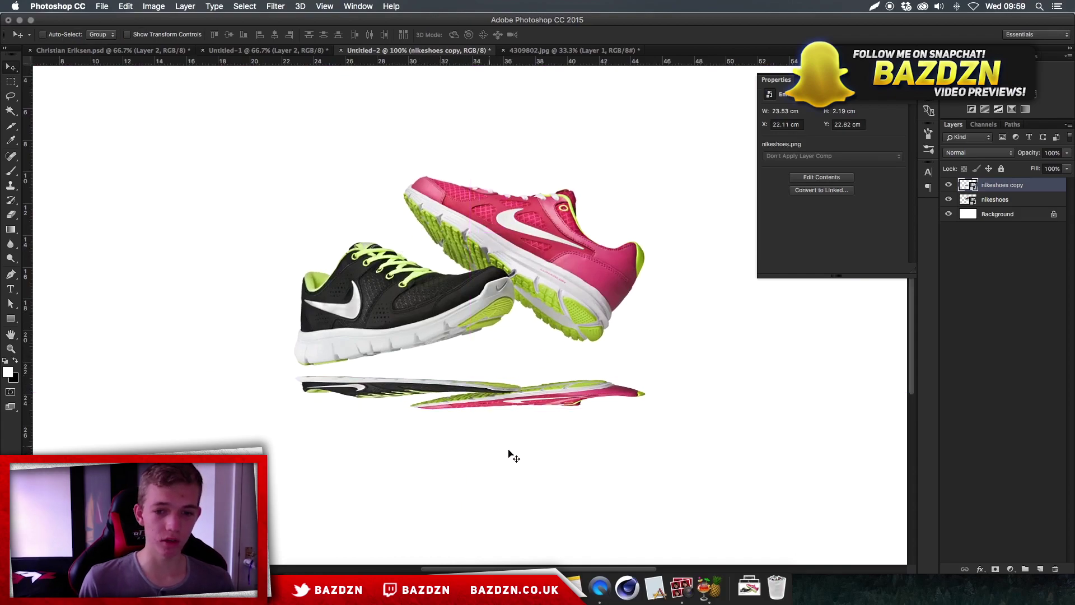
{"action": "key", "text": "super+minus"}
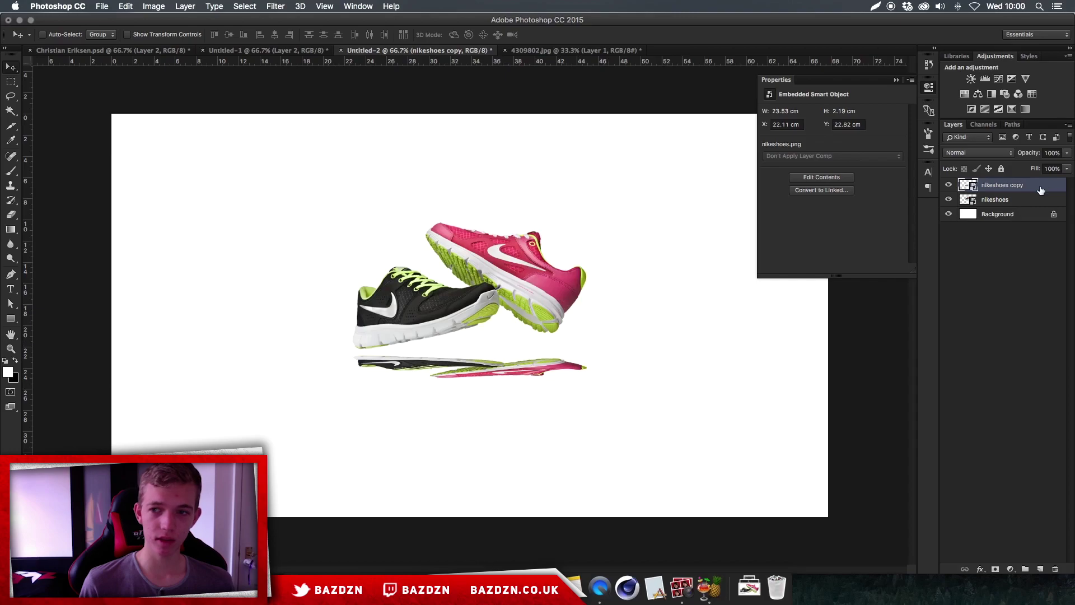
Apply a black Color Overlay to the flattened nikeshoes copy layer with Normal blend mode and 100% opacity.
{"action": "left_click", "coordinate": [949, 185]}
{"action": "left_click", "coordinate": [949, 185]}
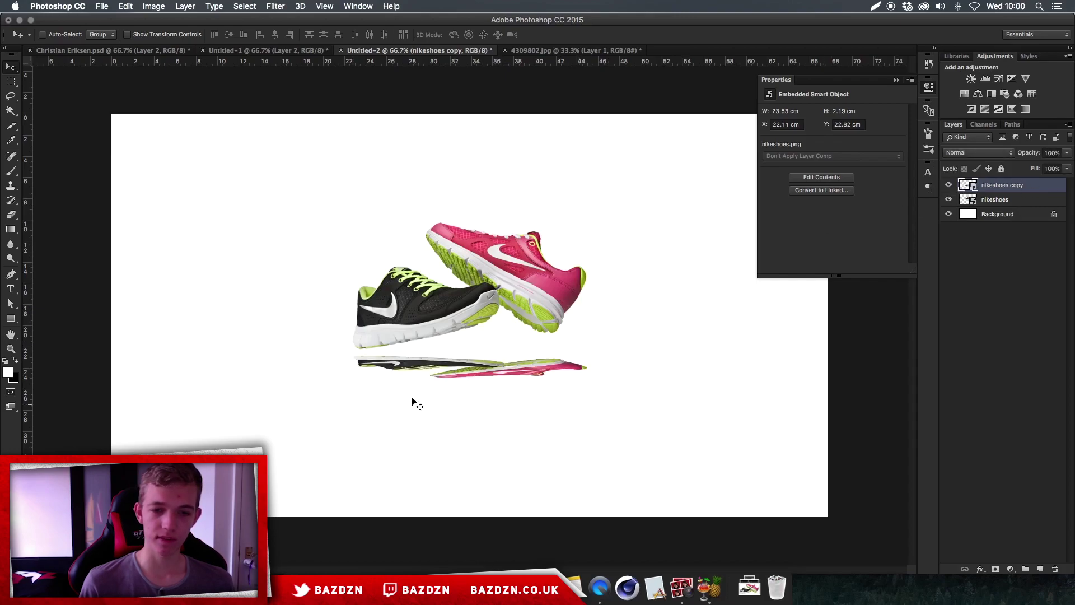
{"action": "double_click", "coordinate": [1049, 183]}
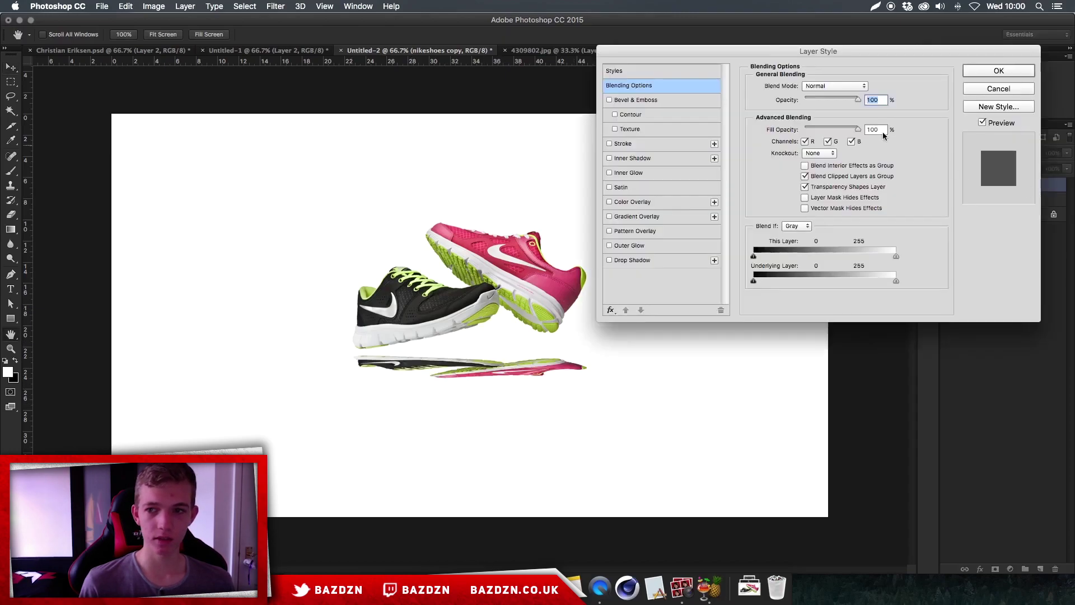
{"action": "left_click", "coordinate": [638, 203]}
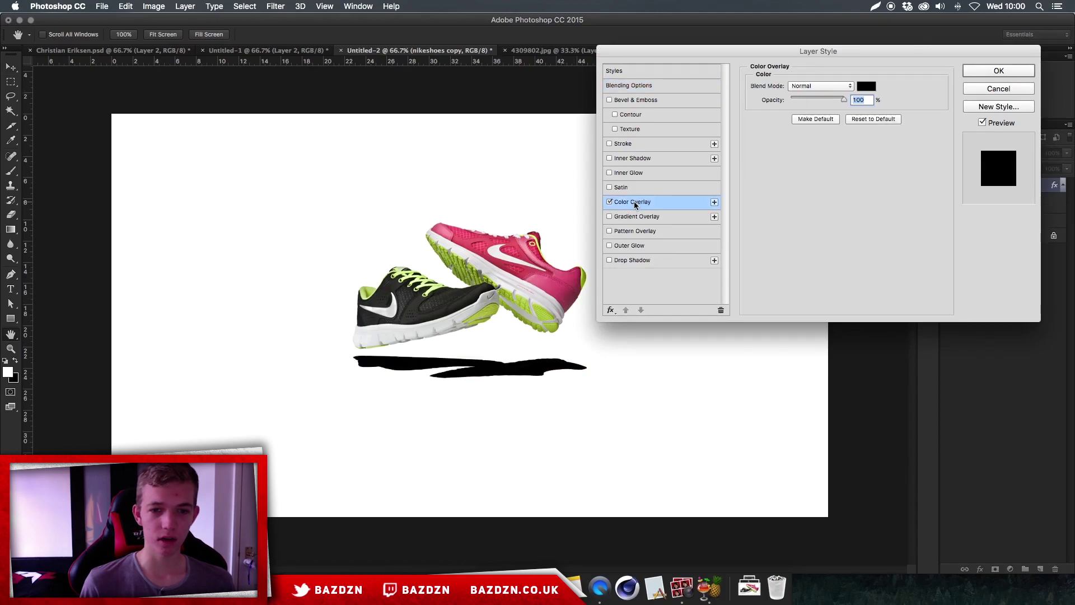
{"action": "left_click", "coordinate": [867, 87]}
{"action": "left_click", "coordinate": [989, 195]}
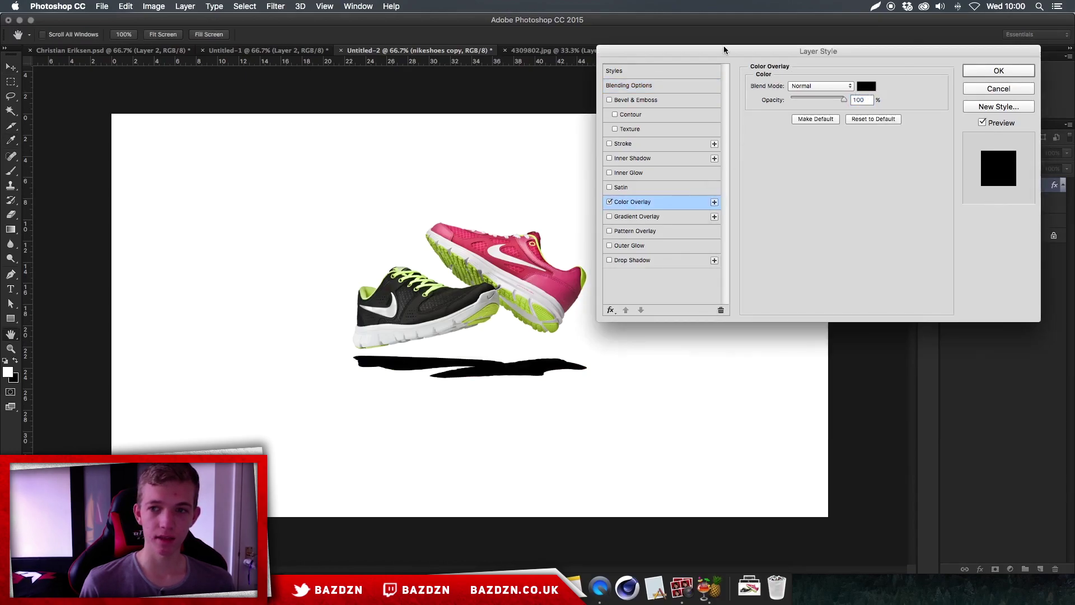
{"action": "left_click", "coordinate": [809, 85]}
{"action": "left_click", "coordinate": [812, 87]}
{"action": "left_click", "coordinate": [1012, 71]}
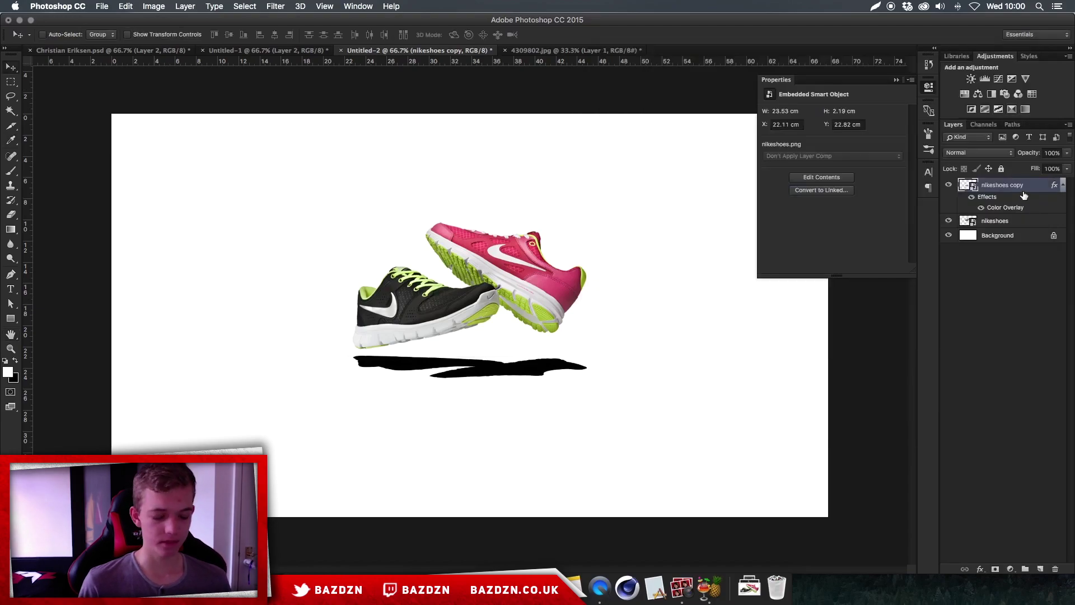
Rasterize the layer style of the nikeshoes copy layer.
{"action": "right_click", "coordinate": [1014, 187]}
{"action": "left_click", "coordinate": [1030, 188]}
{"action": "right_click", "coordinate": [1014, 186]}
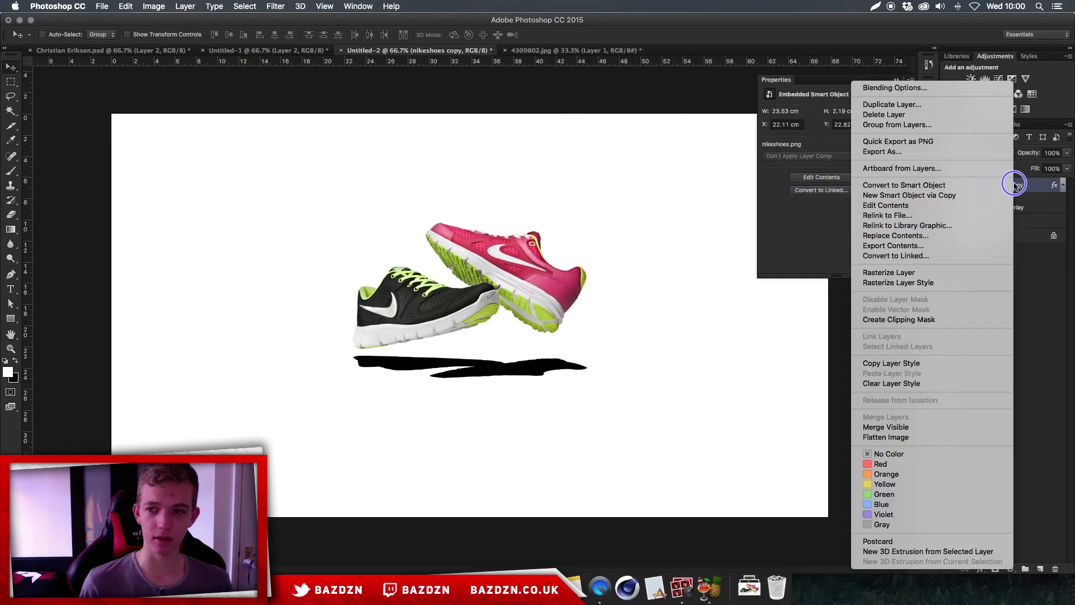
{"action": "left_click", "coordinate": [911, 283]}
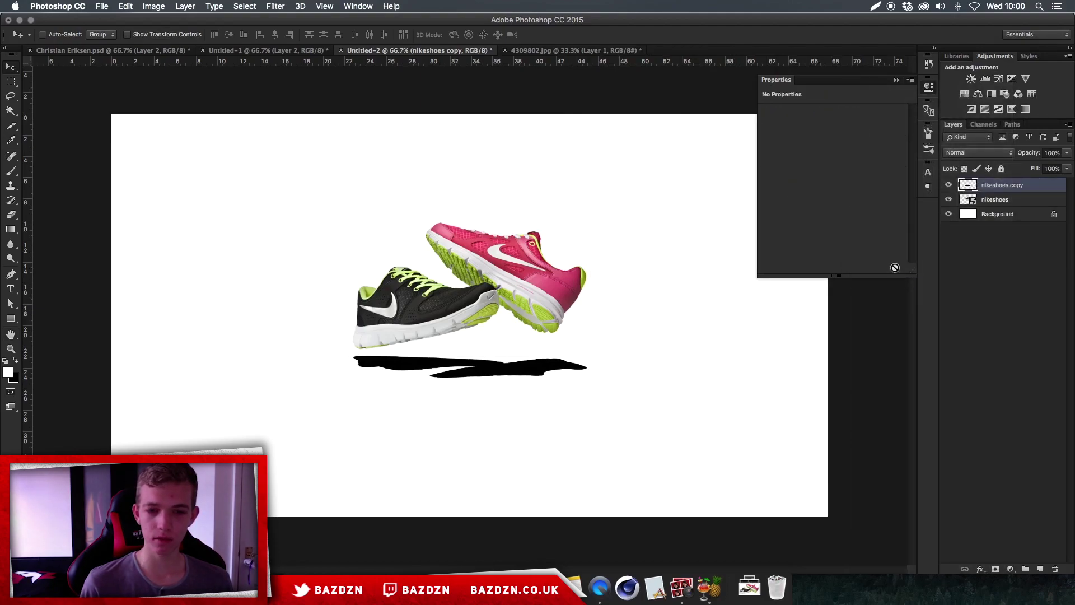
Apply a Gaussian Blur with a radius of 21.9 pixels to the black shadow shape on the nikeshoes copy layer.
{"action": "left_click", "coordinate": [276, 6]}
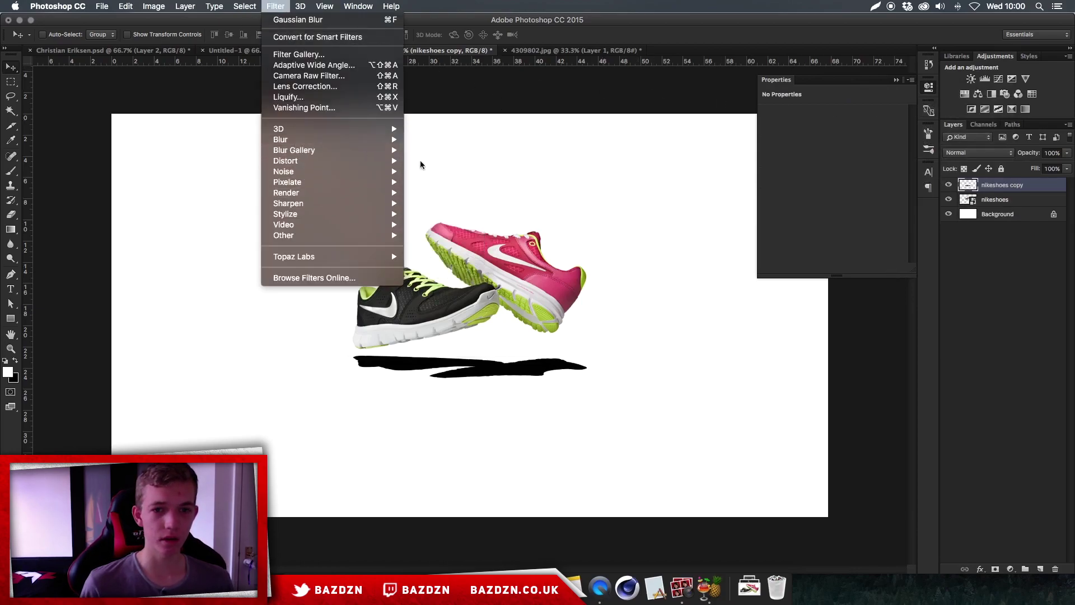
{"action": "mouse_move", "coordinate": [406, 148]}
{"action": "left_click", "coordinate": [447, 181]}
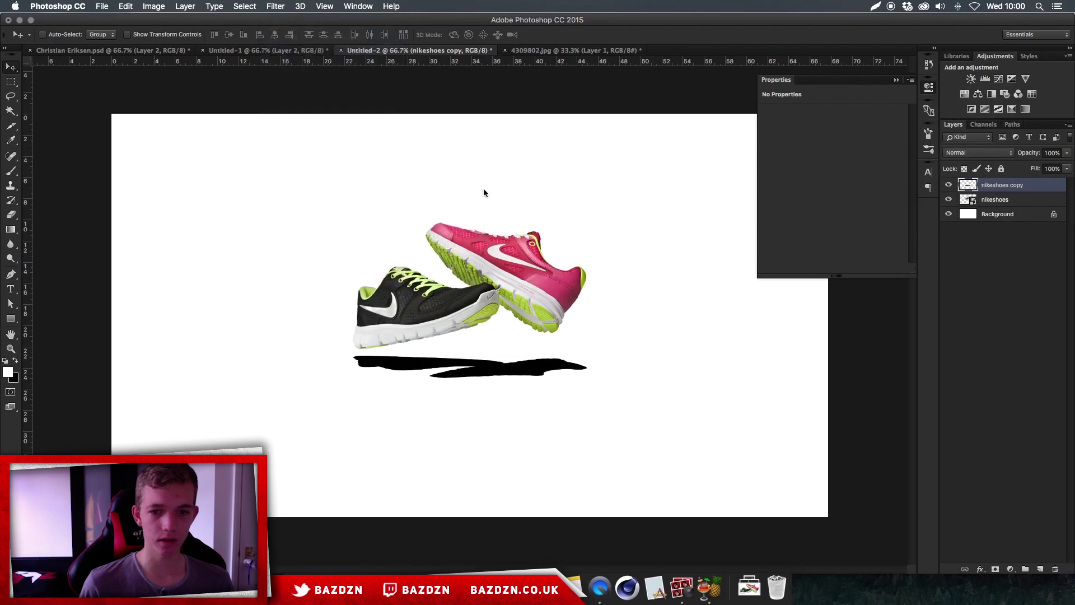
{"action": "left_click_drag", "start_coordinate": [890, 207], "coordinate": [893, 207]}
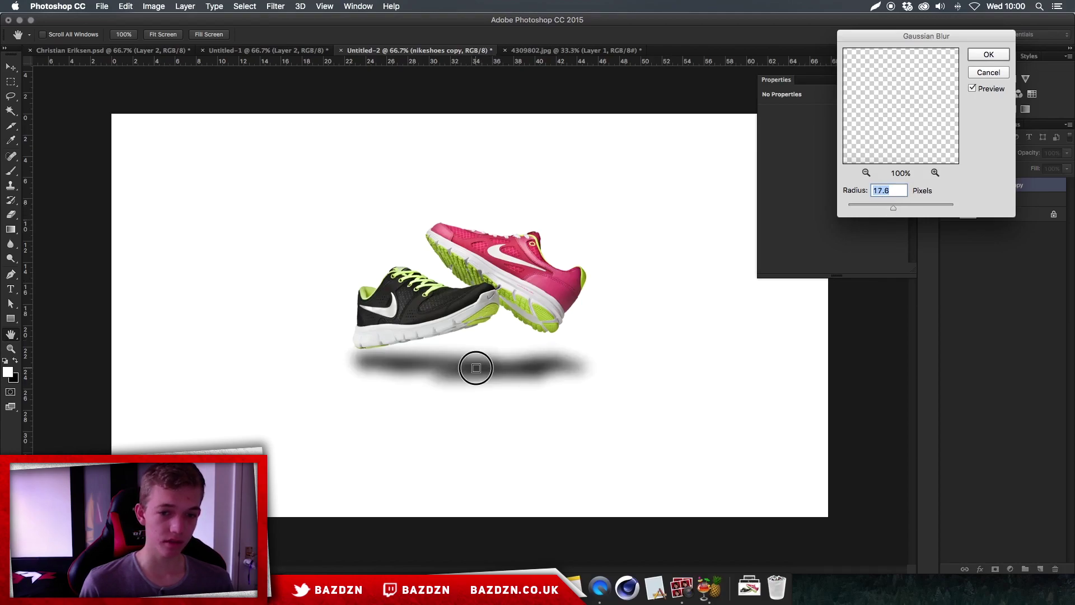
{"action": "left_click", "coordinate": [476, 367]}
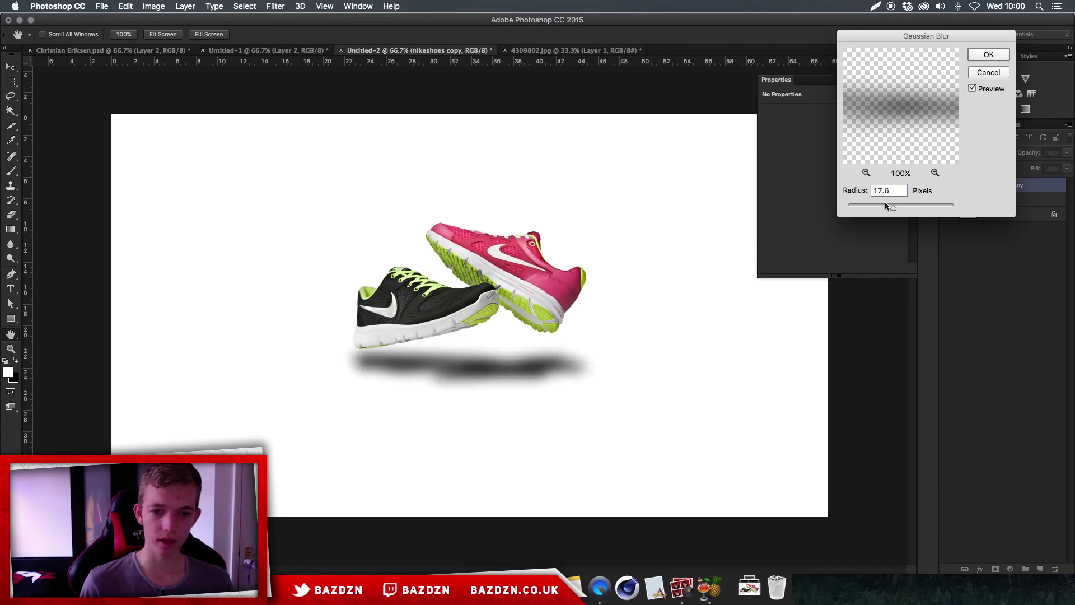
{"action": "left_click_drag", "start_coordinate": [891, 205], "coordinate": [898, 206]}
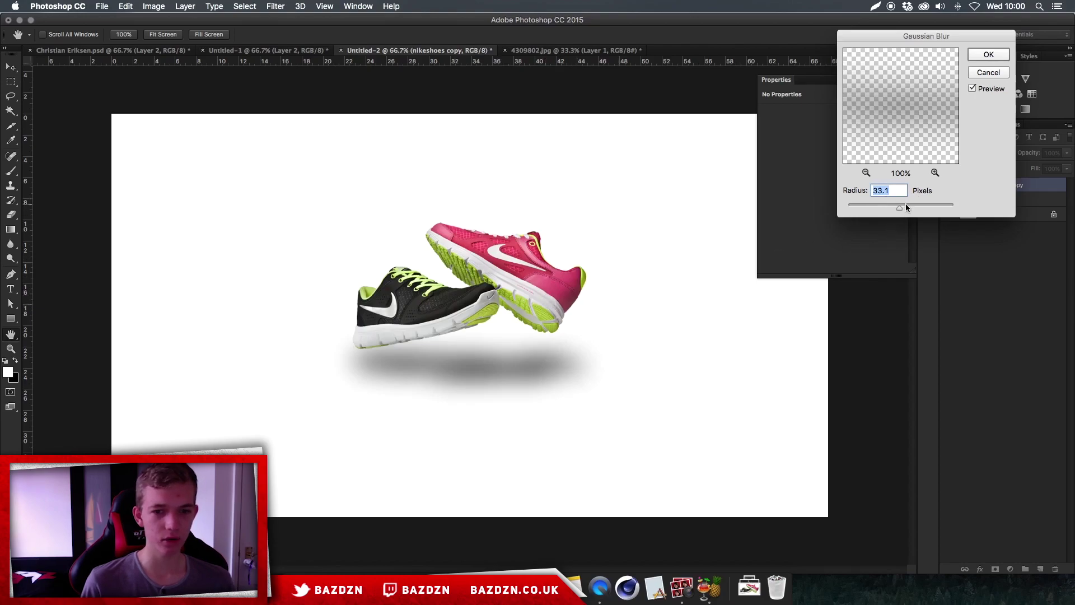
{"action": "left_click", "coordinate": [905, 205]}
{"action": "left_click", "coordinate": [883, 209]}
{"action": "left_click_drag", "start_coordinate": [880, 205], "coordinate": [894, 205]}
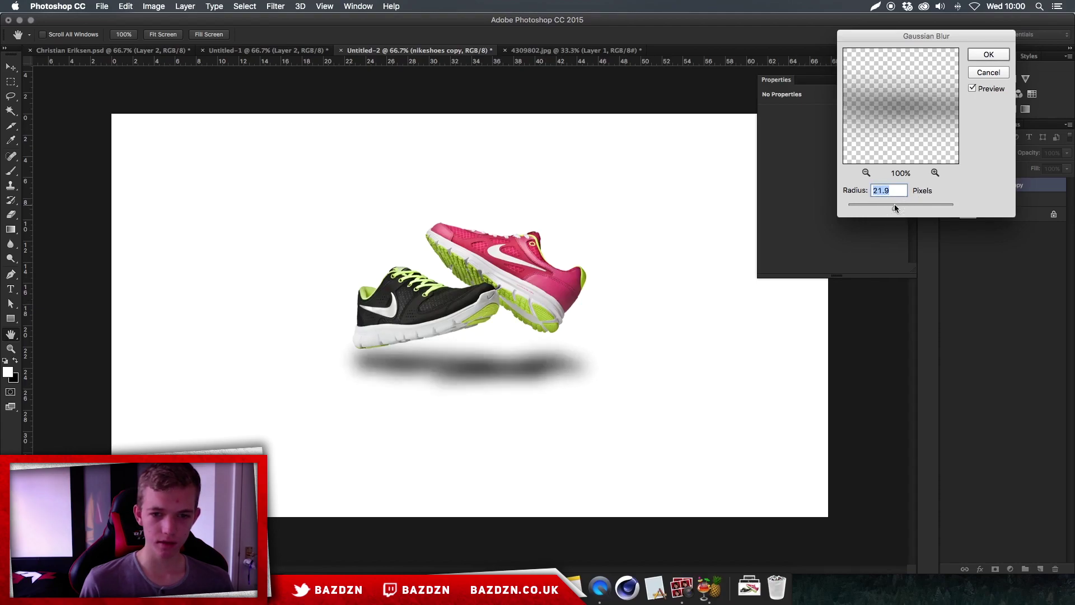
{"action": "key", "text": "Return"}
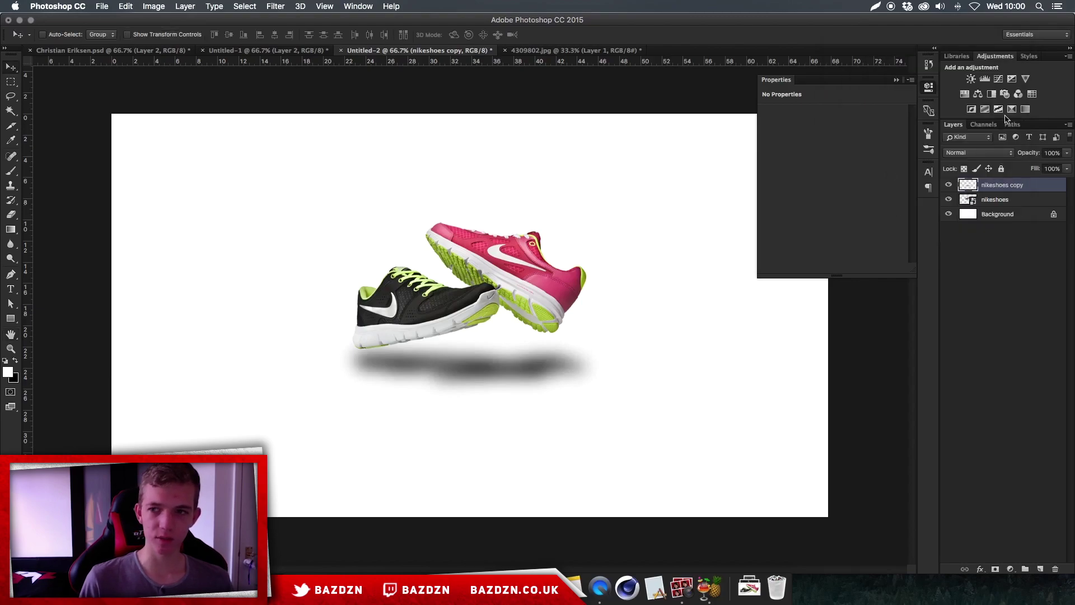
Move the blurred shadow slightly farther below the shoes and set the nikeshoes copy layer's opacity to 77%.
{"action": "mouse_move", "coordinate": [502, 314]}
{"action": "left_mouse_down"}
{"action": "mouse_move", "coordinate": [500, 397]}
{"action": "mouse_move", "coordinate": [511, 410]}
{"action": "mouse_move", "coordinate": [507, 335]}
{"action": "left_mouse_up"}
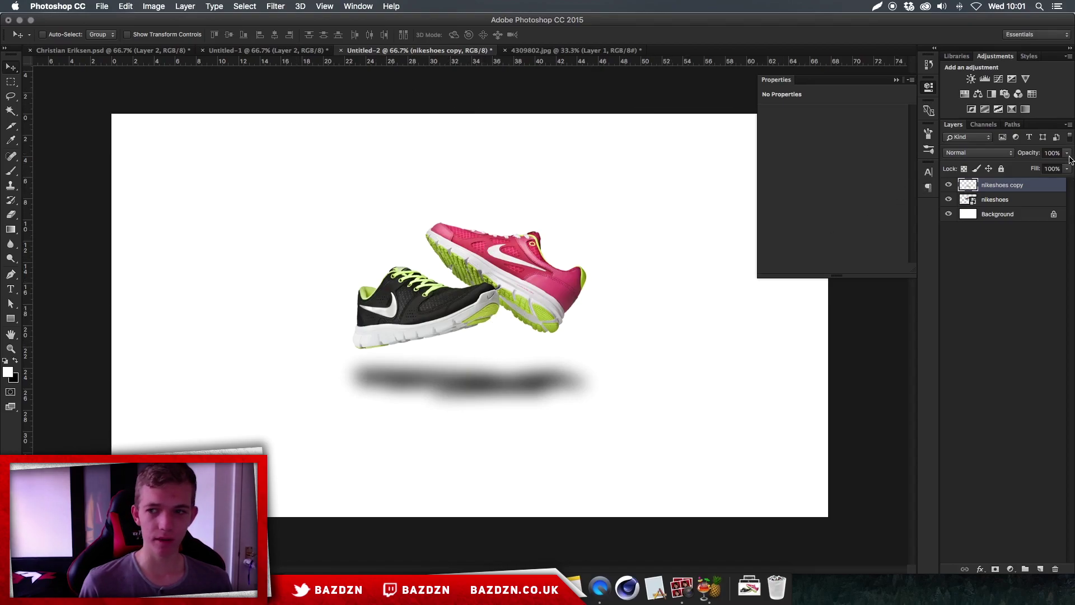
{"action": "left_click", "coordinate": [589, 51]}
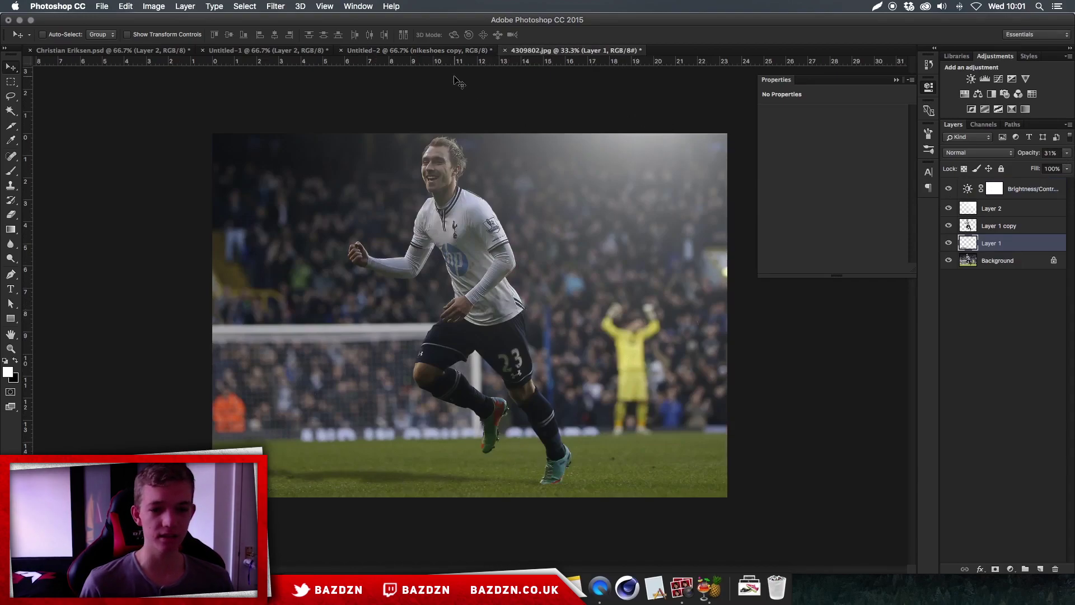
{"action": "left_click", "coordinate": [420, 52]}
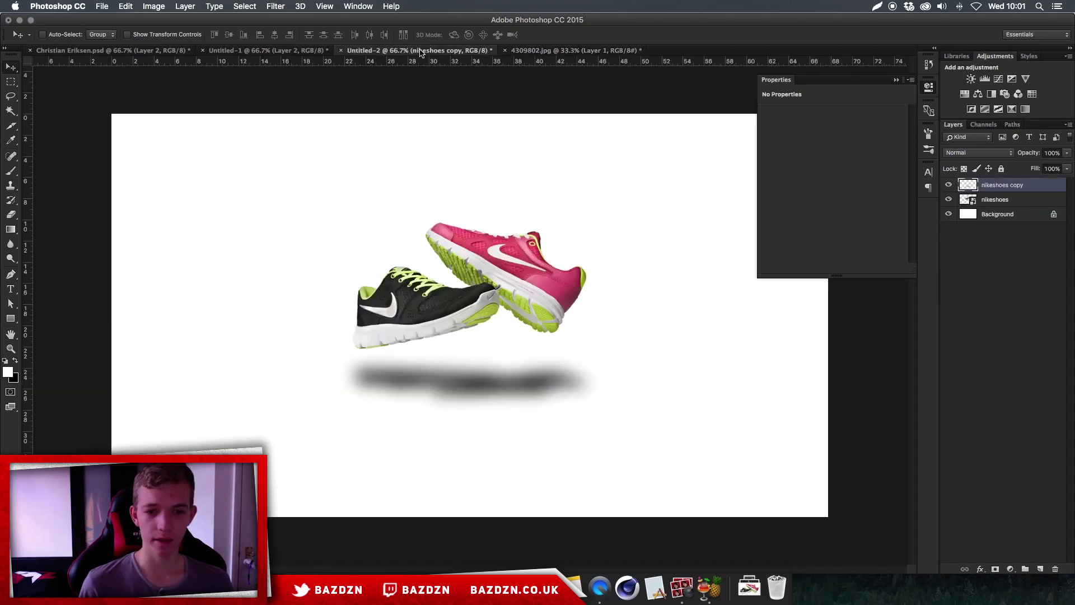
{"action": "left_click", "coordinate": [1067, 152]}
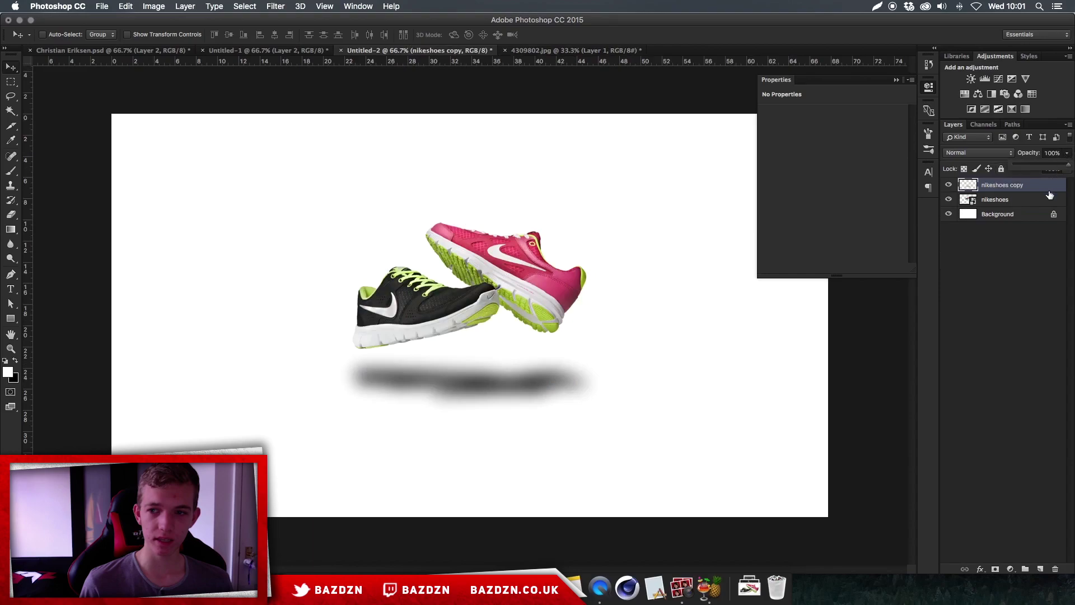
{"action": "left_click_drag", "start_coordinate": [1038, 169], "coordinate": [1056, 168]}
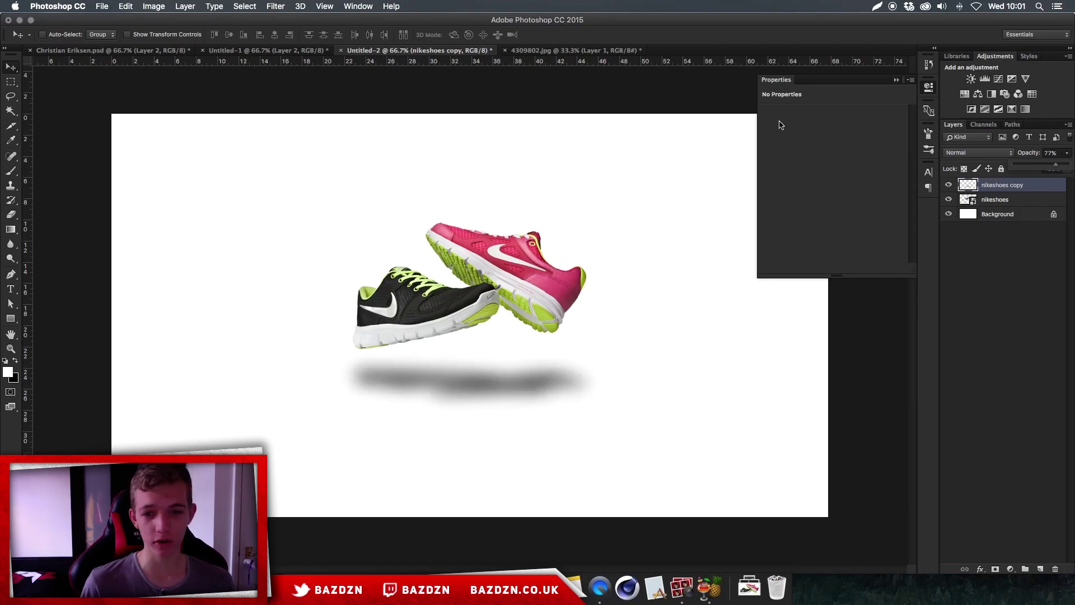
Switch to the 4309802.jpg document and compare the image with the Layer 2 and Brightness/Contrast layers hidden and shown.
{"action": "left_click", "coordinate": [543, 50]}
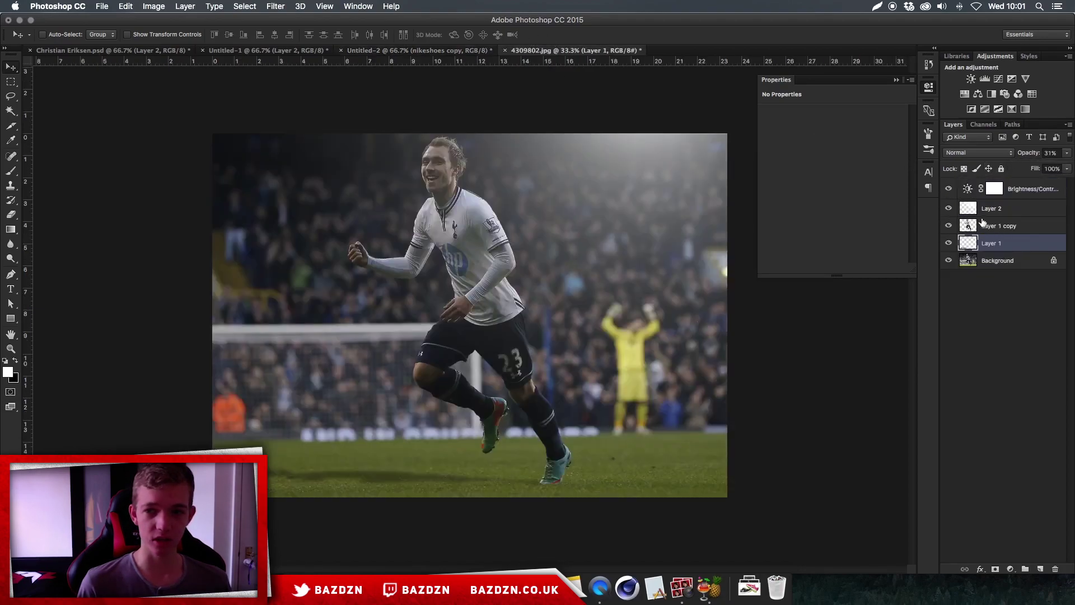
{"action": "left_click", "coordinate": [990, 209]}
{"action": "left_click", "coordinate": [947, 208]}
{"action": "left_click", "coordinate": [948, 208]}
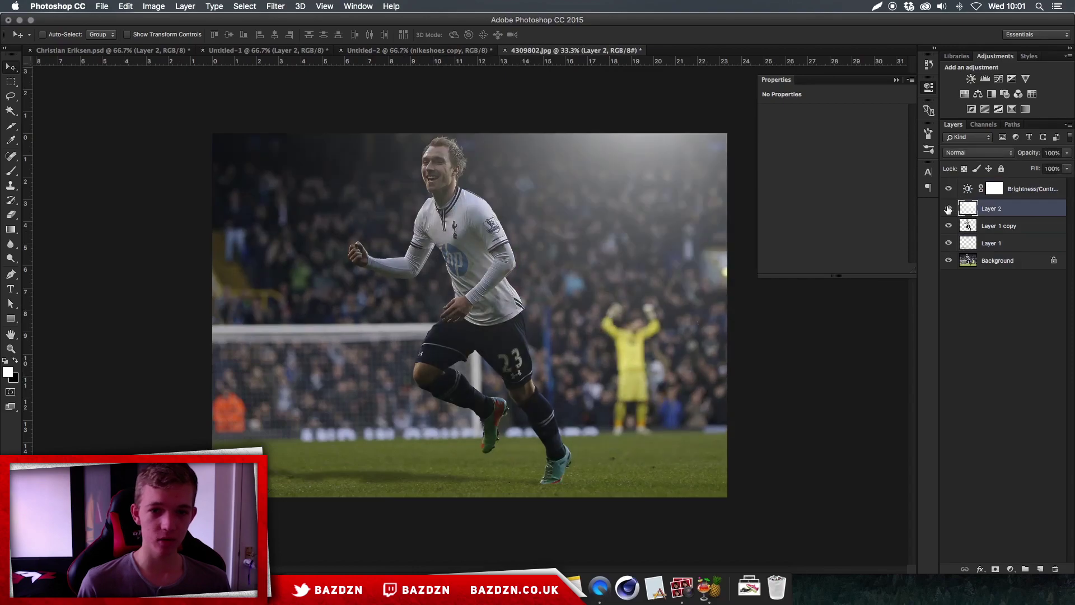
{"action": "left_click", "coordinate": [948, 191]}
{"action": "left_click", "coordinate": [948, 190]}
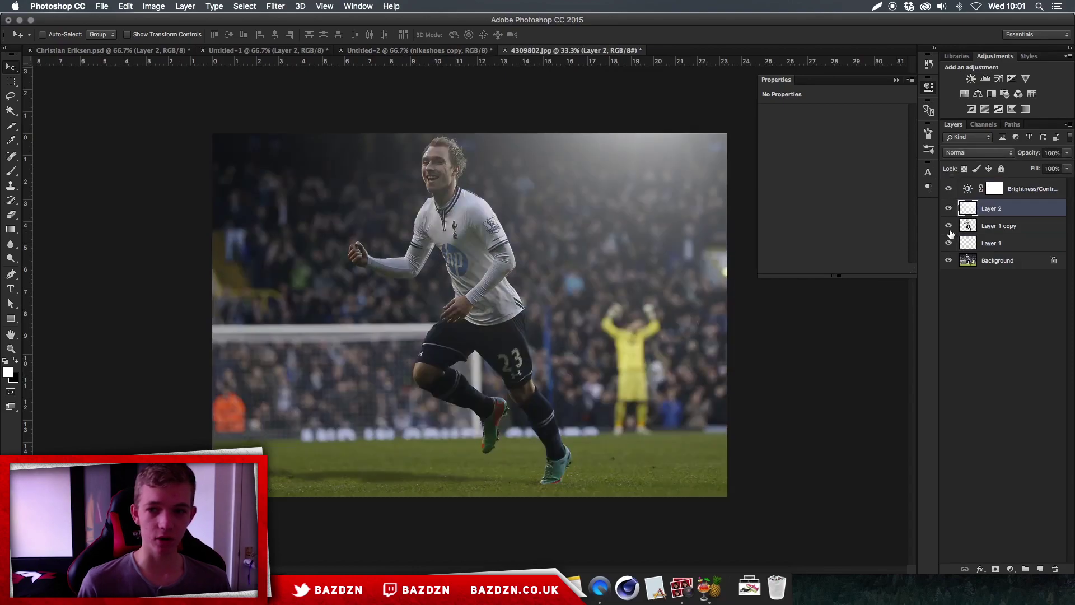
{"action": "left_click", "coordinate": [948, 189]}
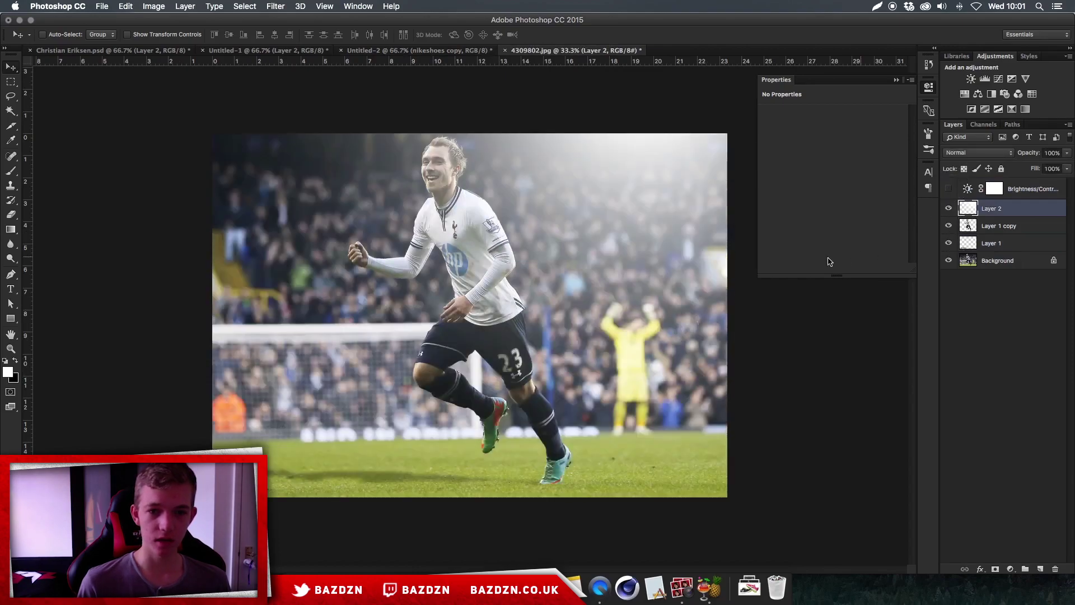
{"action": "left_click", "coordinate": [948, 209]}
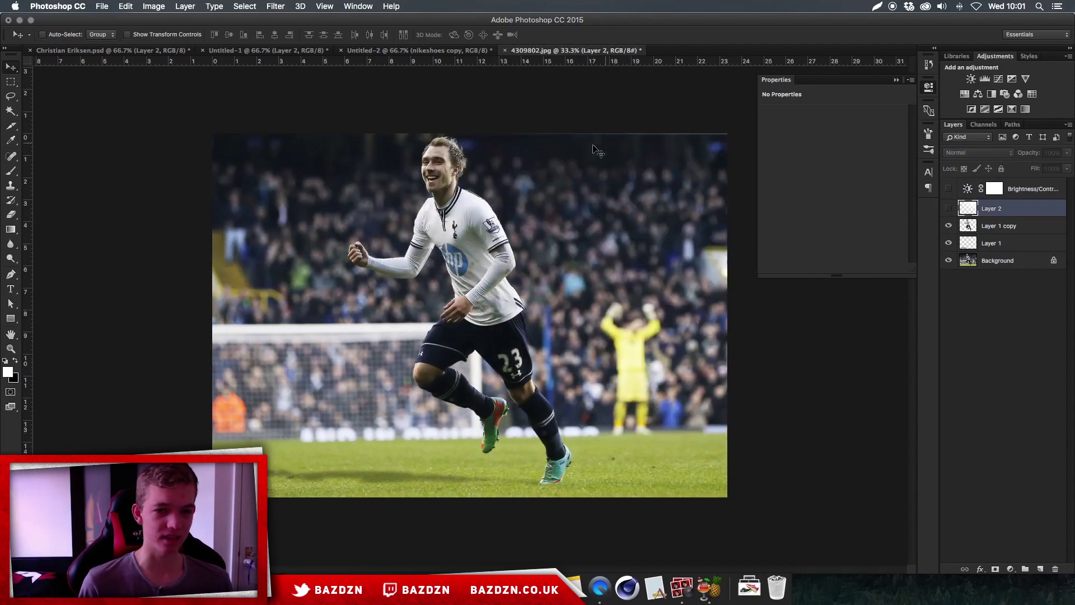
{"action": "left_click", "coordinate": [948, 189]}
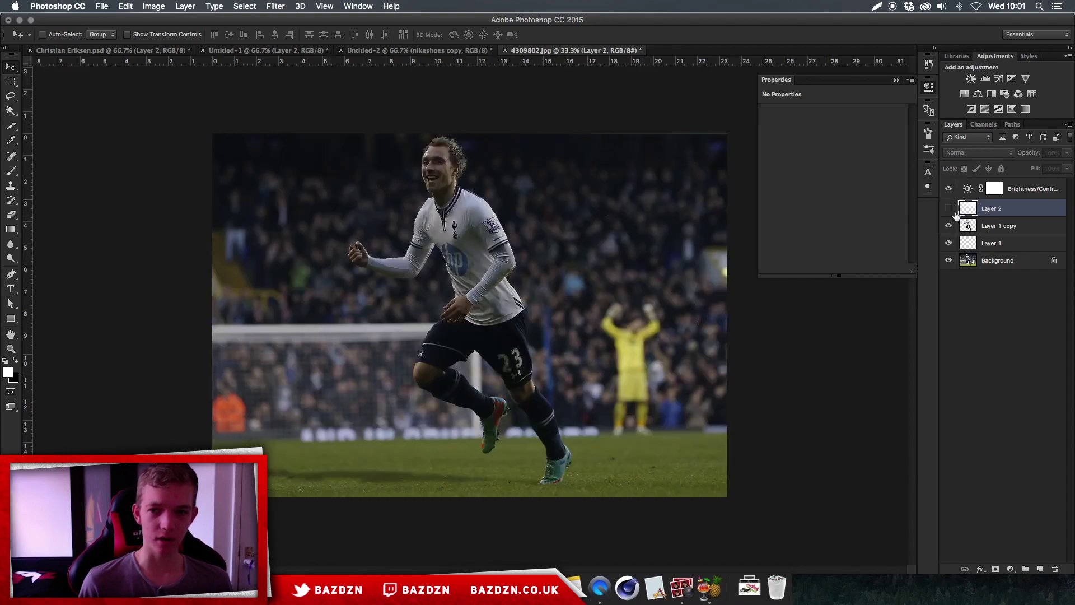
{"action": "left_click", "coordinate": [948, 208]}
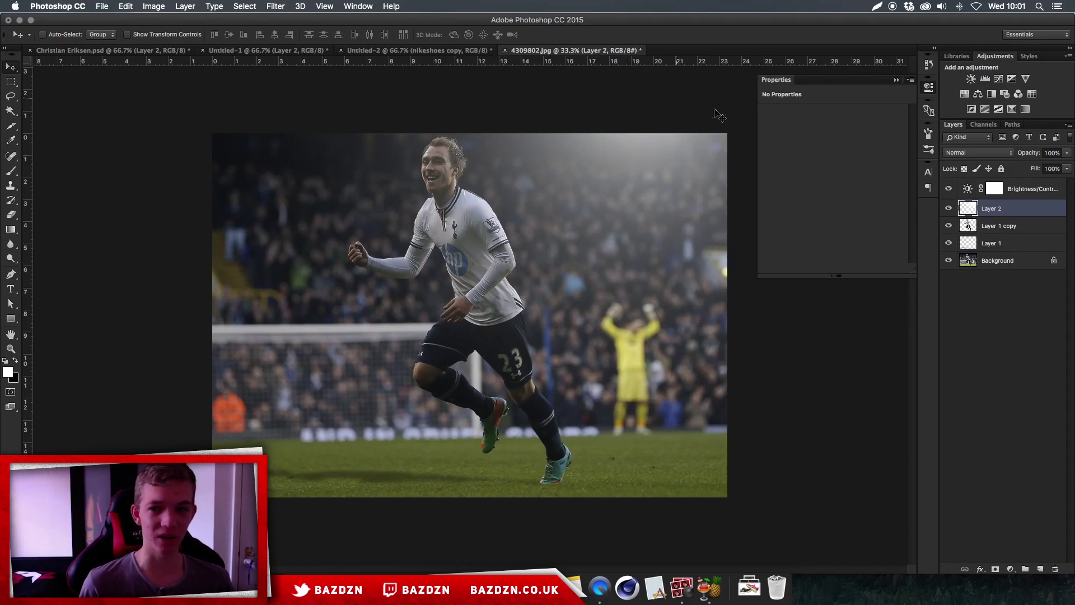
Delete the existing player shadow on Layer 1.
{"action": "left_click", "coordinate": [989, 230]}
{"action": "left_click", "coordinate": [999, 241]}
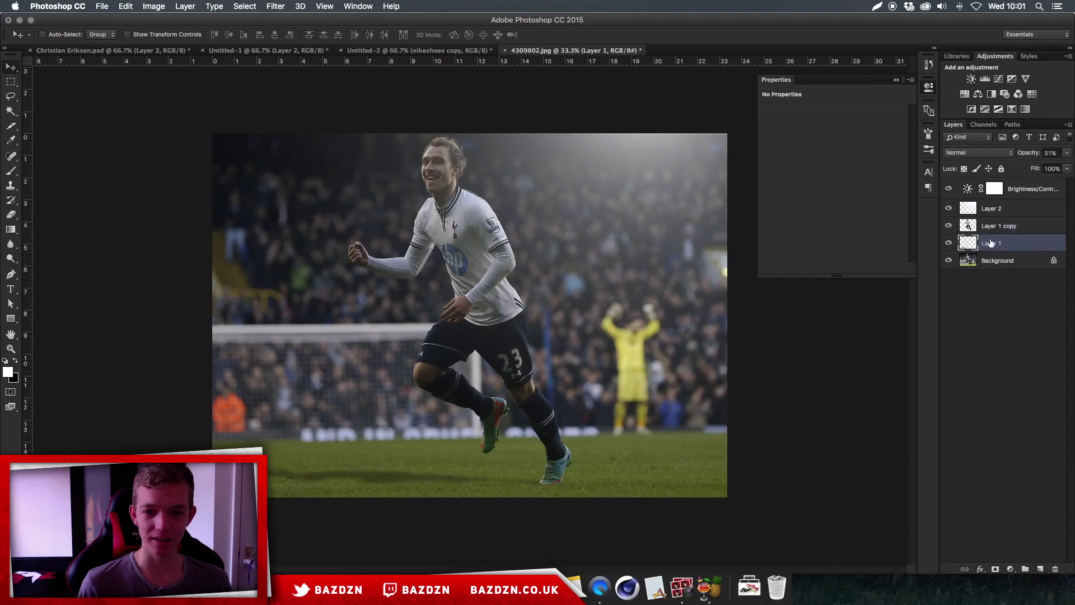
{"action": "key", "text": "Delete"}
Duplicate the player cutout on Layer 1 copy.
{"action": "left_click", "coordinate": [996, 229]}
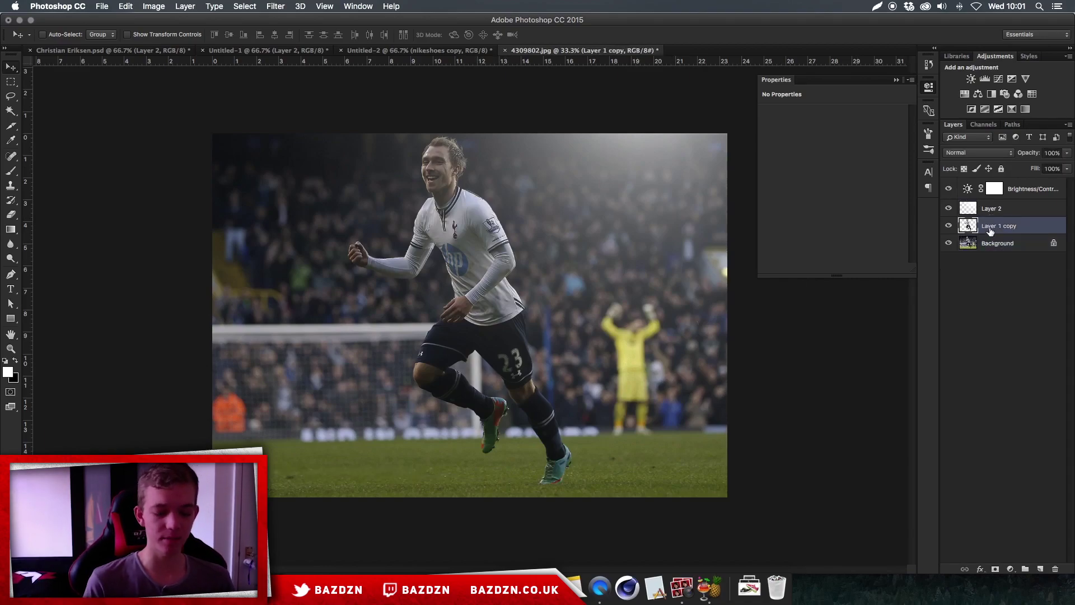
{"action": "key", "text": "super"}
{"action": "key", "text": "super+j"}
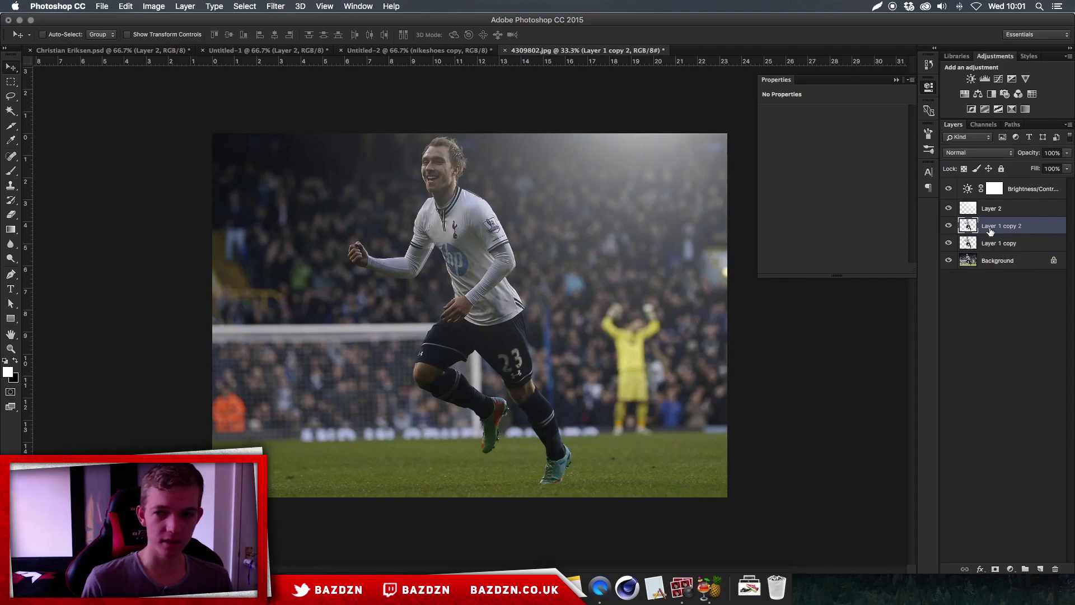
Delete the lower cutout, Layer 1 copy, and duplicate the remaining cutout on Layer 1 copy 2.
{"action": "left_click", "coordinate": [988, 243]}
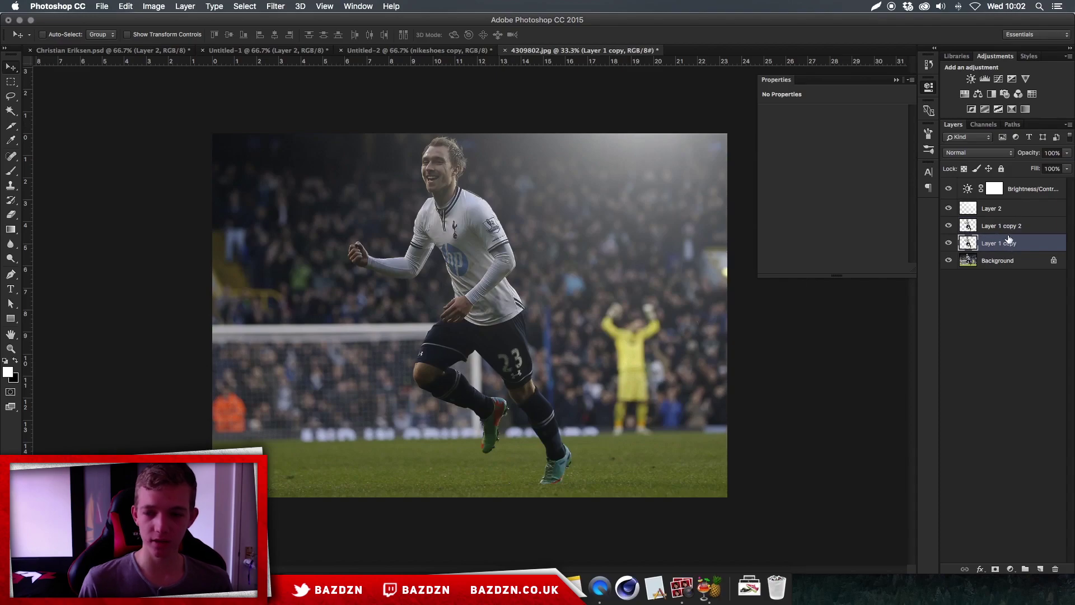
{"action": "key", "text": "Delete"}
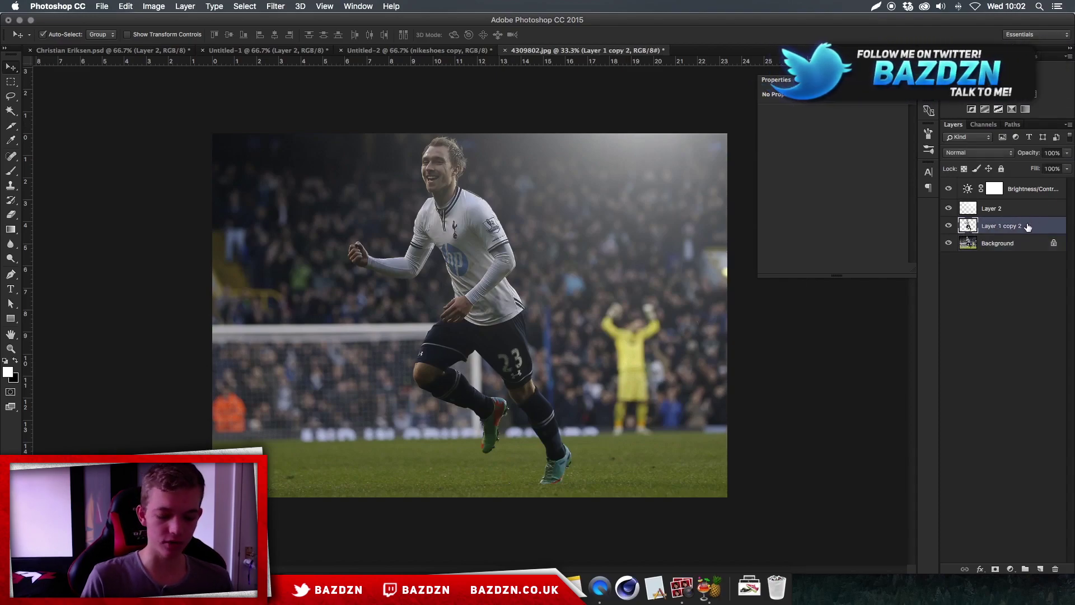
{"action": "key", "text": "super+j"}
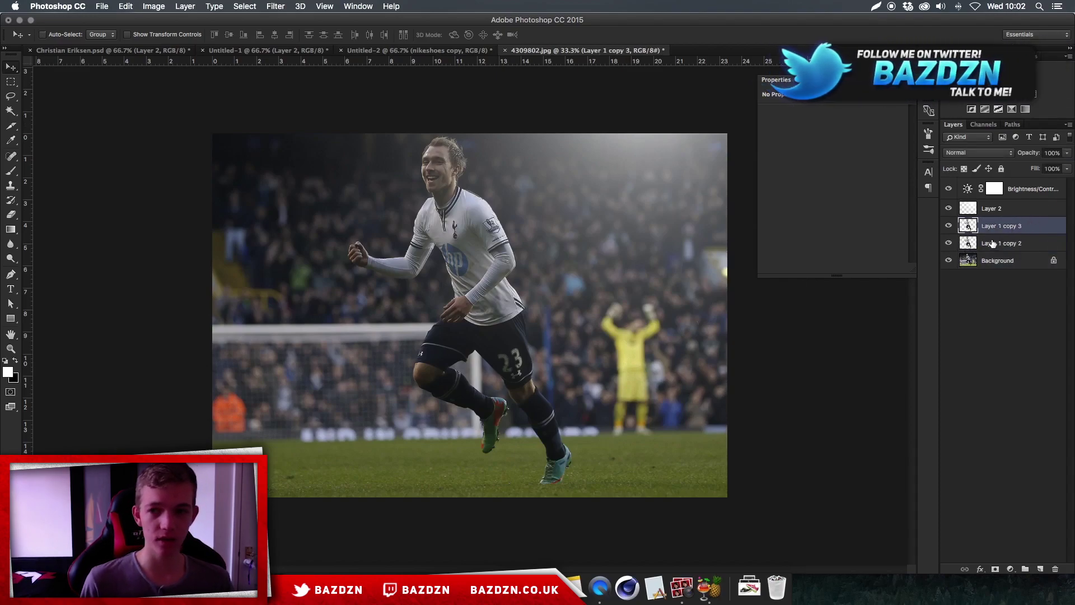
View a single player cutout by temporarily hiding the Background and Layer 1 copy 2 layers, and show both layers again.
{"action": "left_click", "coordinate": [948, 260]}
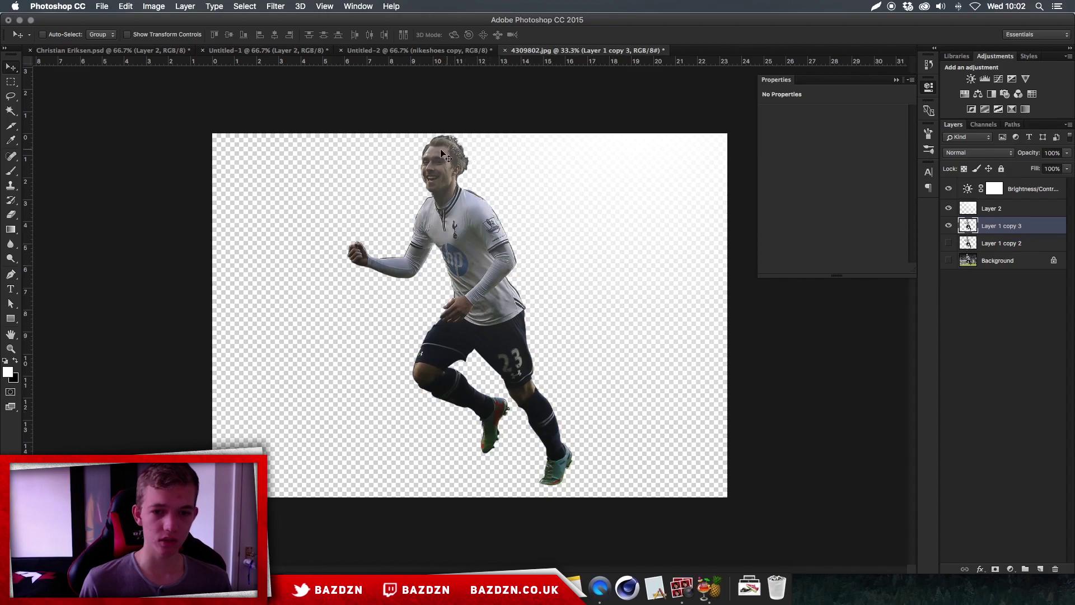
{"action": "left_click", "coordinate": [952, 261]}
{"action": "left_click", "coordinate": [947, 245]}
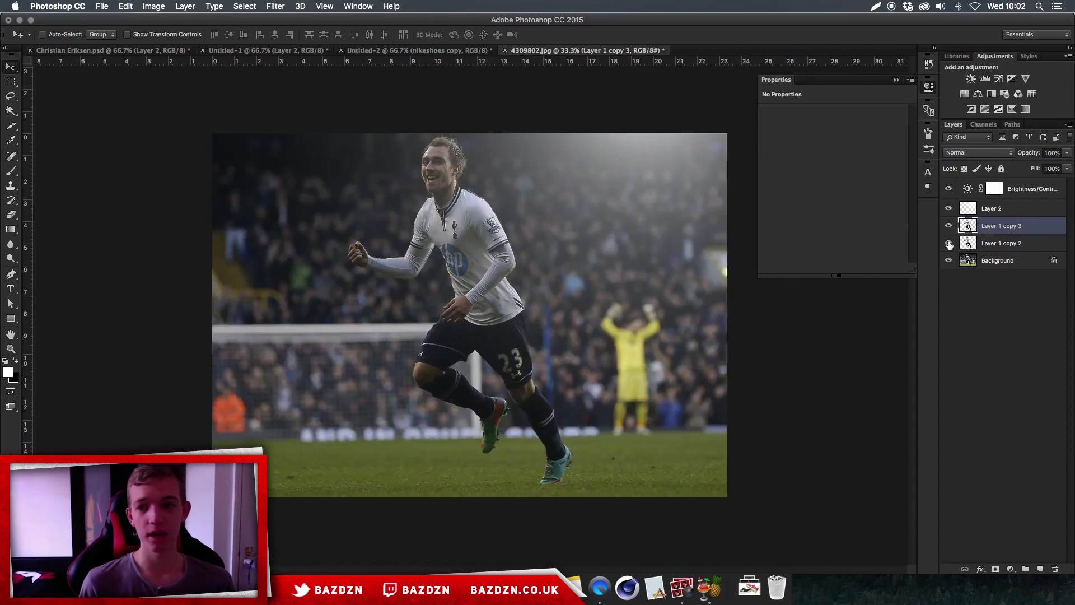
Distort the lower player cutout, Layer 1 copy 2, into a thin flat shape on the grass extending left from the planted foot.
{"action": "left_click", "coordinate": [992, 244]}
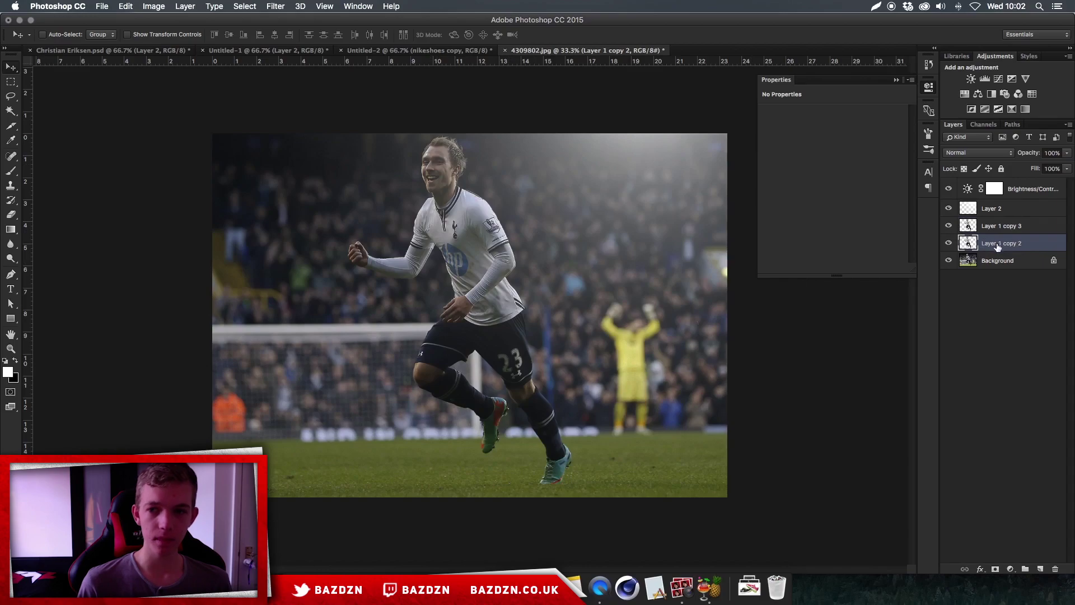
{"action": "left_click", "coordinate": [275, 6]}
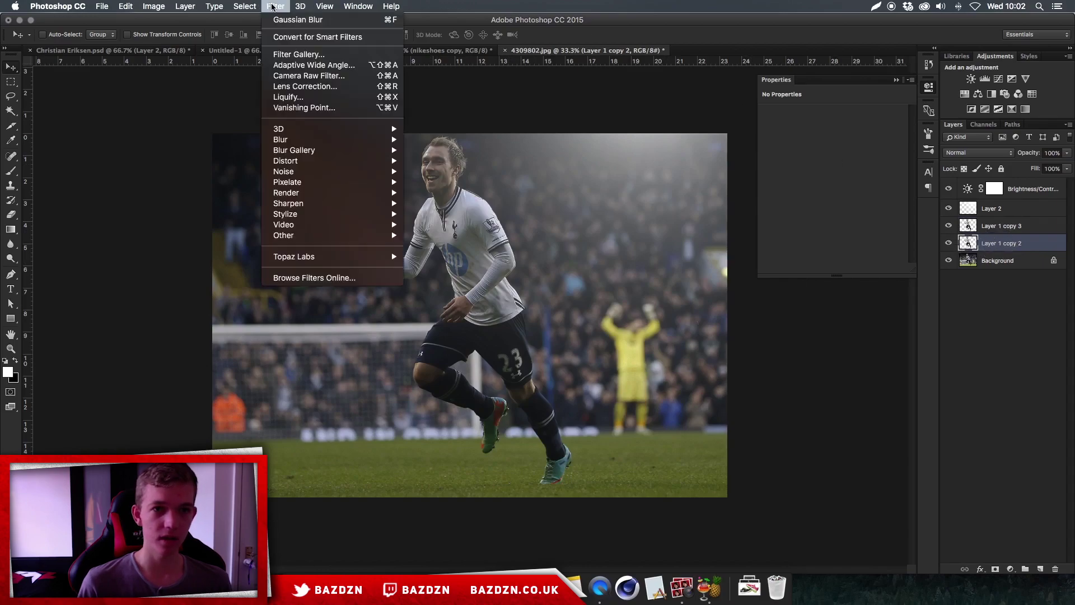
{"action": "mouse_move", "coordinate": [183, 246]}
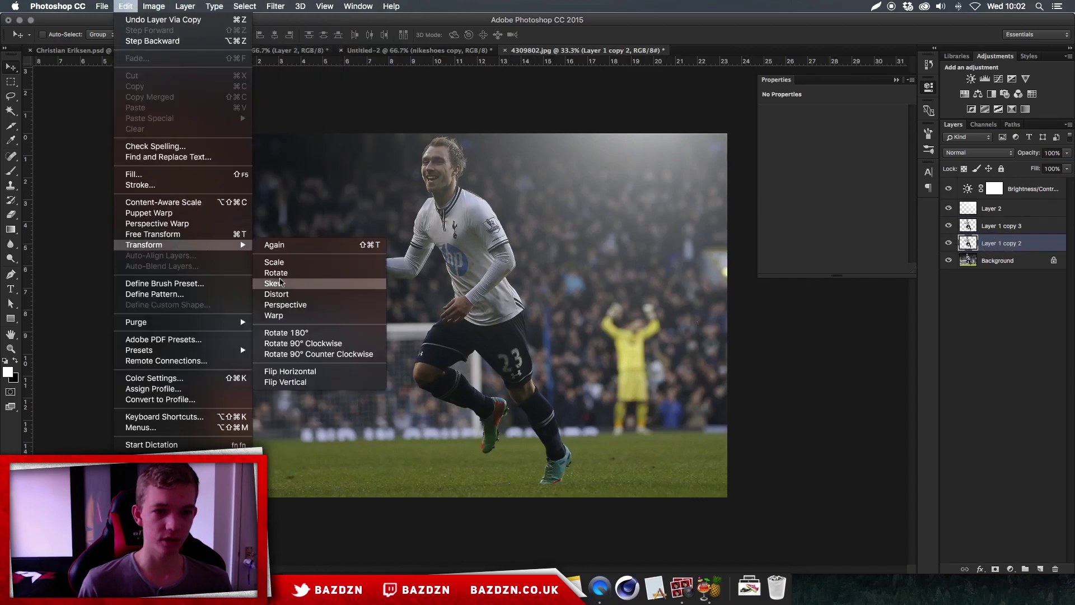
{"action": "left_click", "coordinate": [287, 295]}
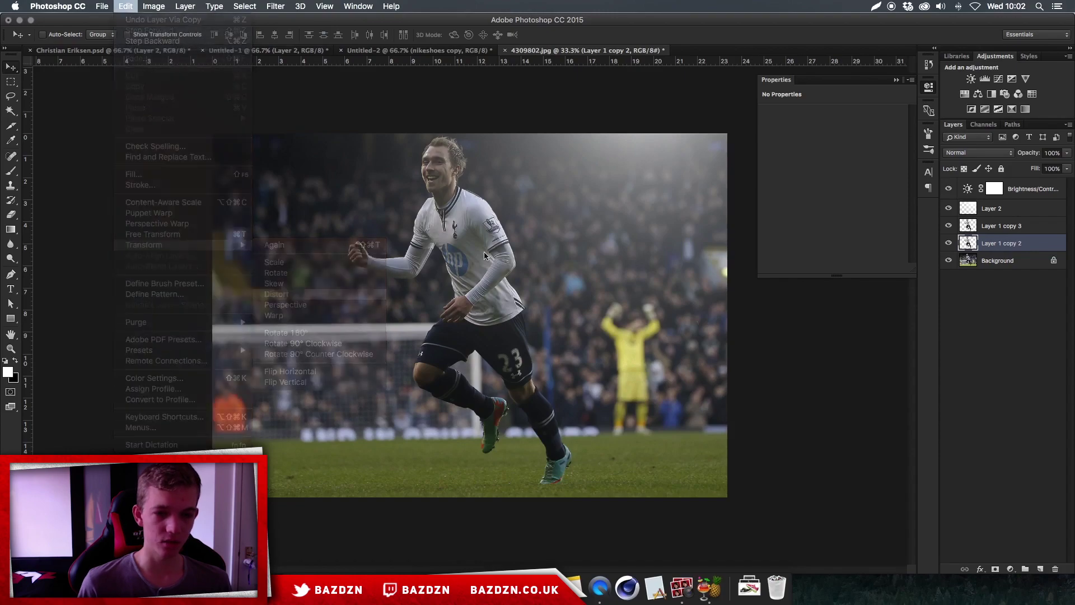
{"action": "left_click_drag", "start_coordinate": [574, 135], "coordinate": [538, 496]}
{"action": "left_click_drag", "start_coordinate": [351, 142], "coordinate": [283, 491]}
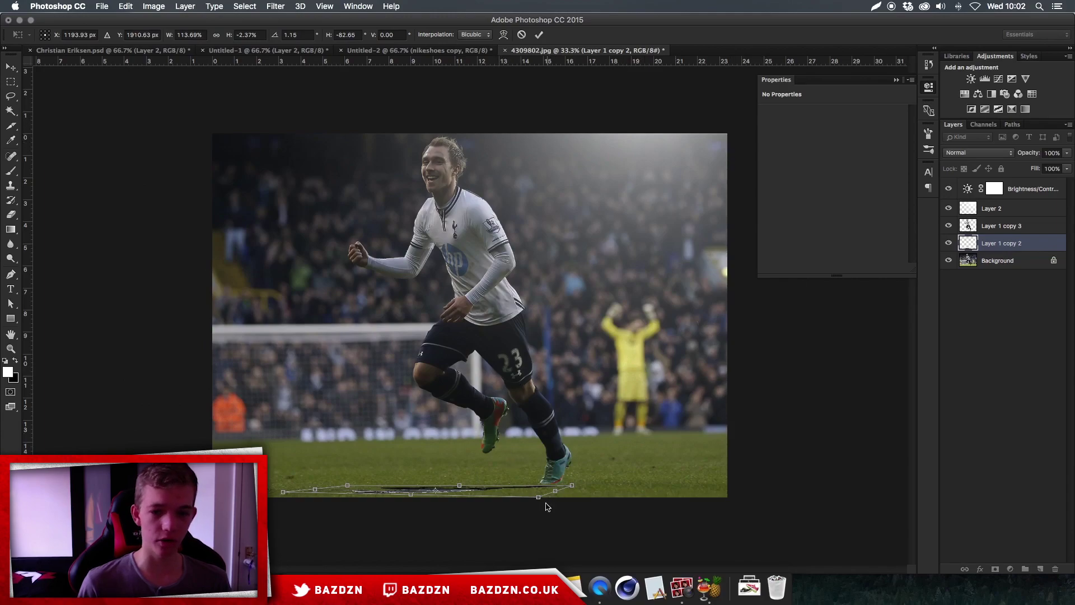
{"action": "left_click_drag", "start_coordinate": [539, 498], "coordinate": [498, 496]}
{"action": "left_click_drag", "start_coordinate": [347, 485], "coordinate": [284, 497]}
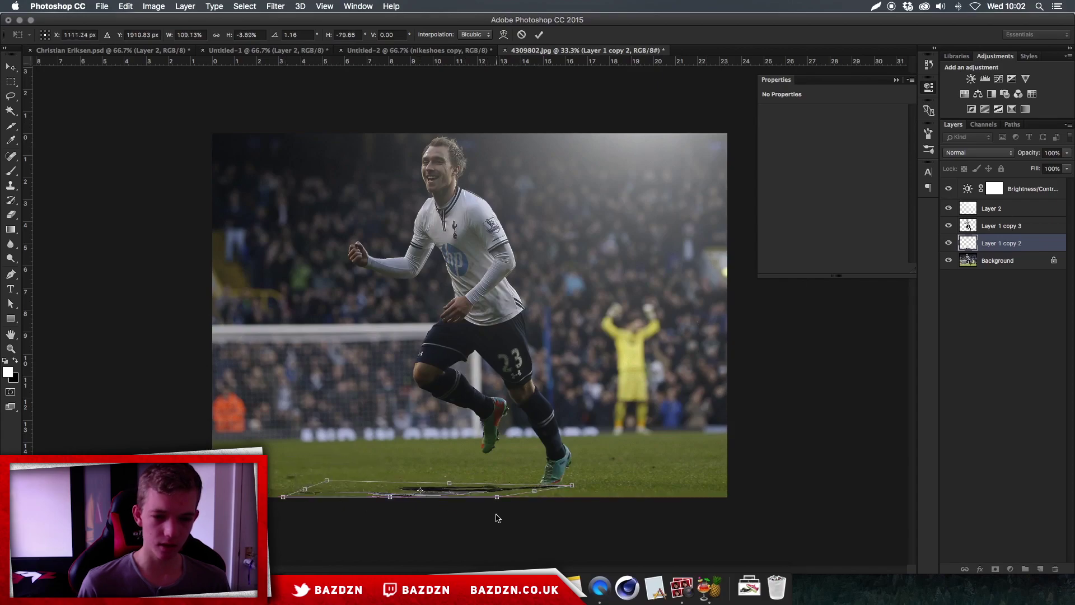
{"action": "double_click", "coordinate": [501, 485]}
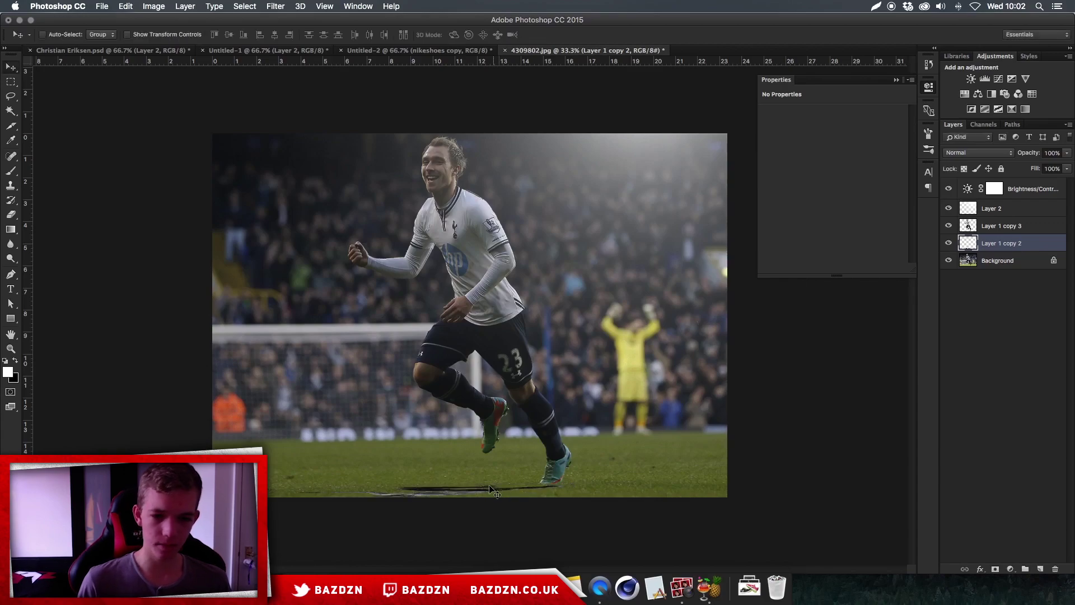
Distort the flattened Layer 1 copy 2 again, raising its far end slightly on the grass.
{"action": "left_click", "coordinate": [125, 6]}
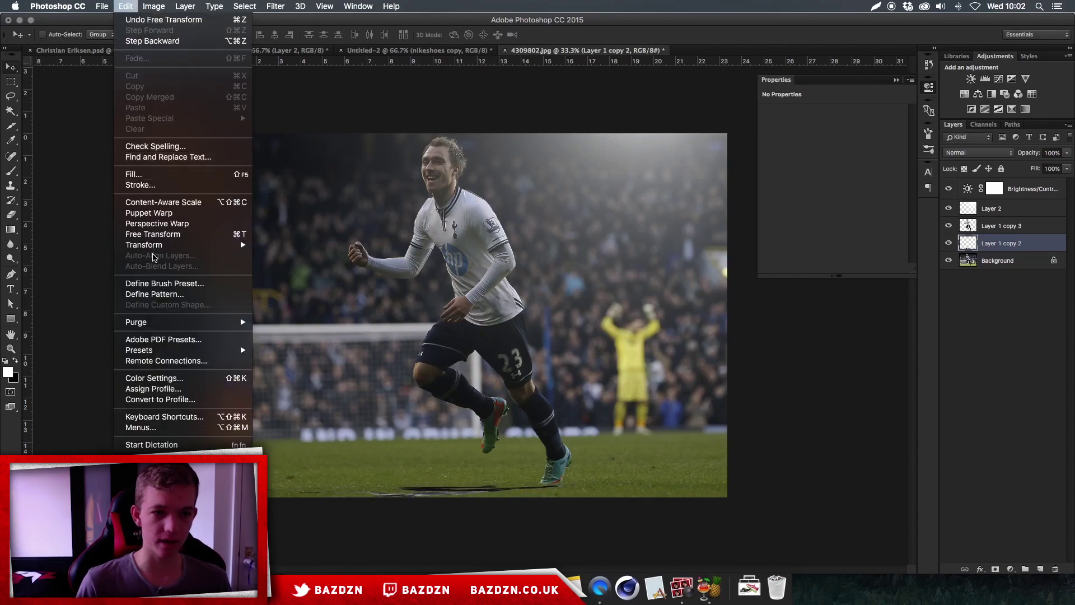
{"action": "mouse_move", "coordinate": [155, 252]}
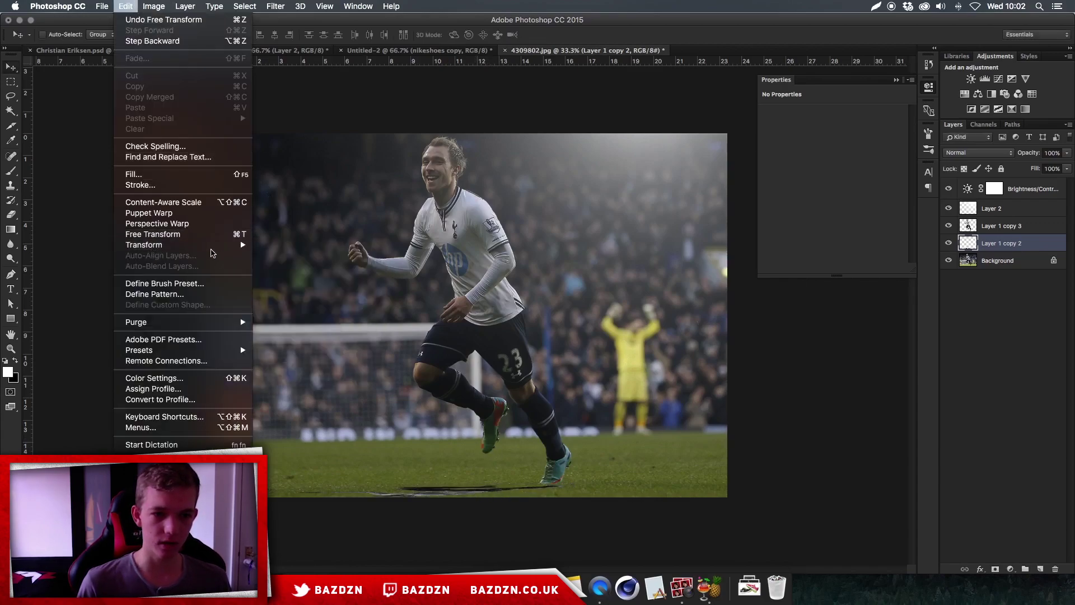
{"action": "left_click", "coordinate": [277, 293]}
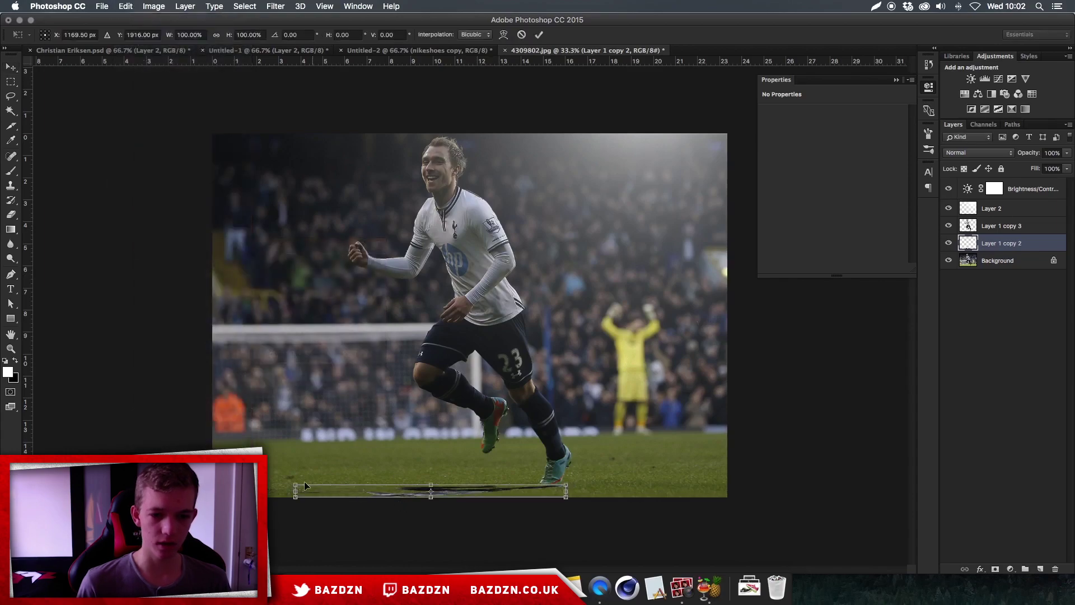
{"action": "mouse_move", "coordinate": [295, 487]}
{"action": "left_mouse_down"}
{"action": "mouse_move", "coordinate": [289, 475]}
{"action": "mouse_move", "coordinate": [295, 499]}
{"action": "mouse_move", "coordinate": [293, 486]}
{"action": "left_mouse_up"}
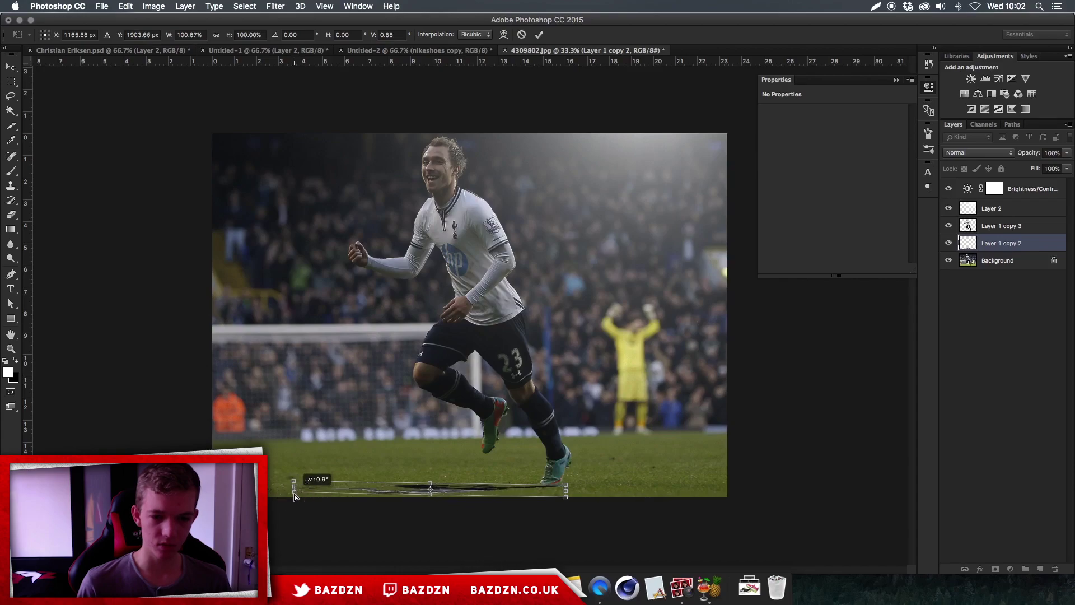
{"action": "key", "text": "Return"}
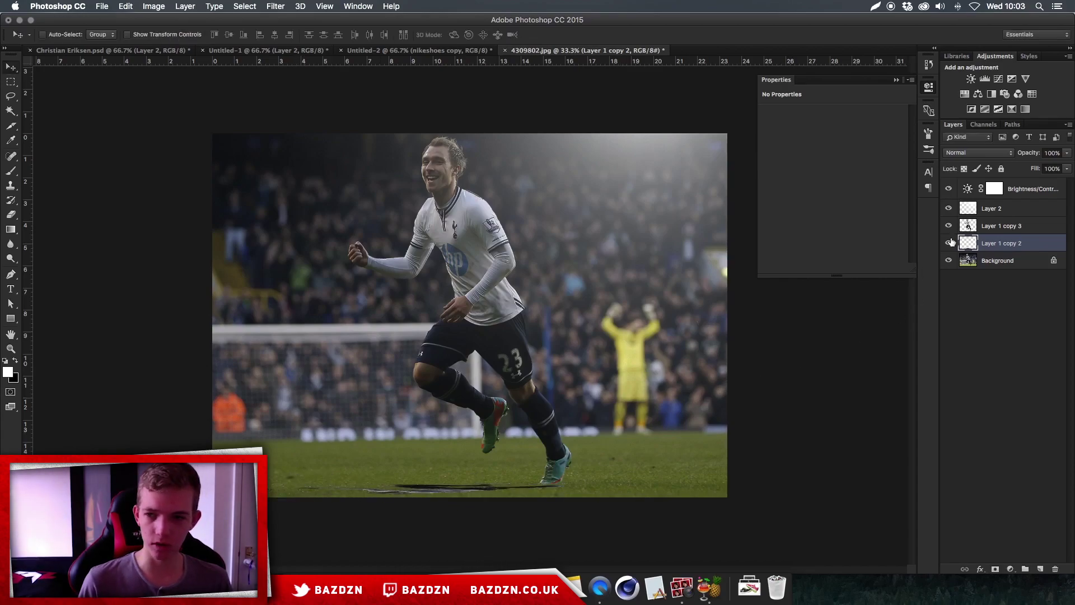
Apply a black Color Overlay to Layer 1 copy 2 with Normal blend mode and 100% opacity.
{"action": "double_click", "coordinate": [1033, 241]}
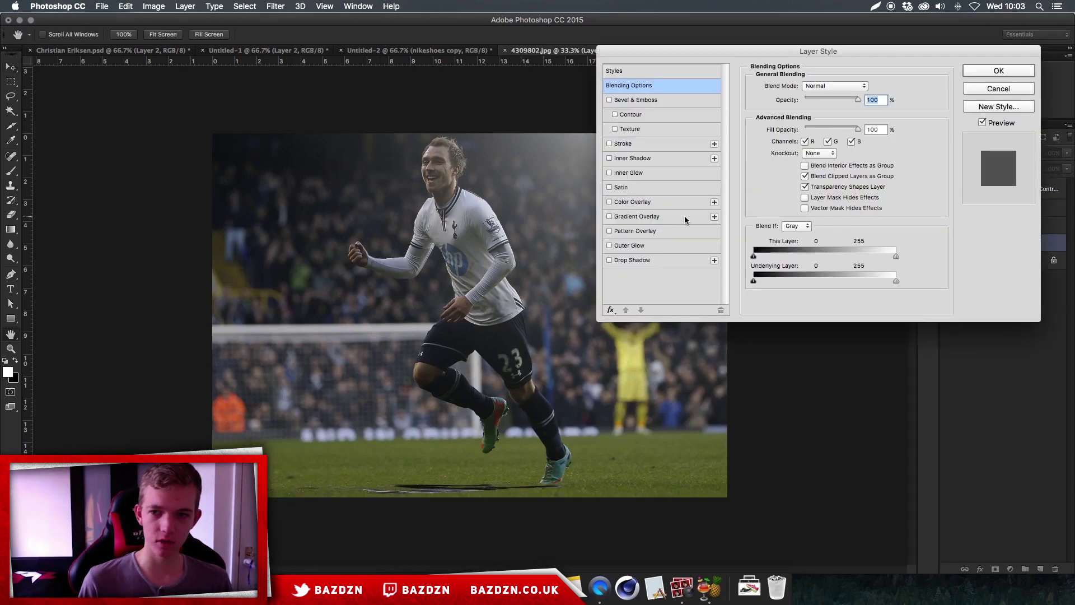
{"action": "left_click", "coordinate": [609, 216]}
{"action": "left_click", "coordinate": [609, 216]}
{"action": "left_click", "coordinate": [633, 202]}
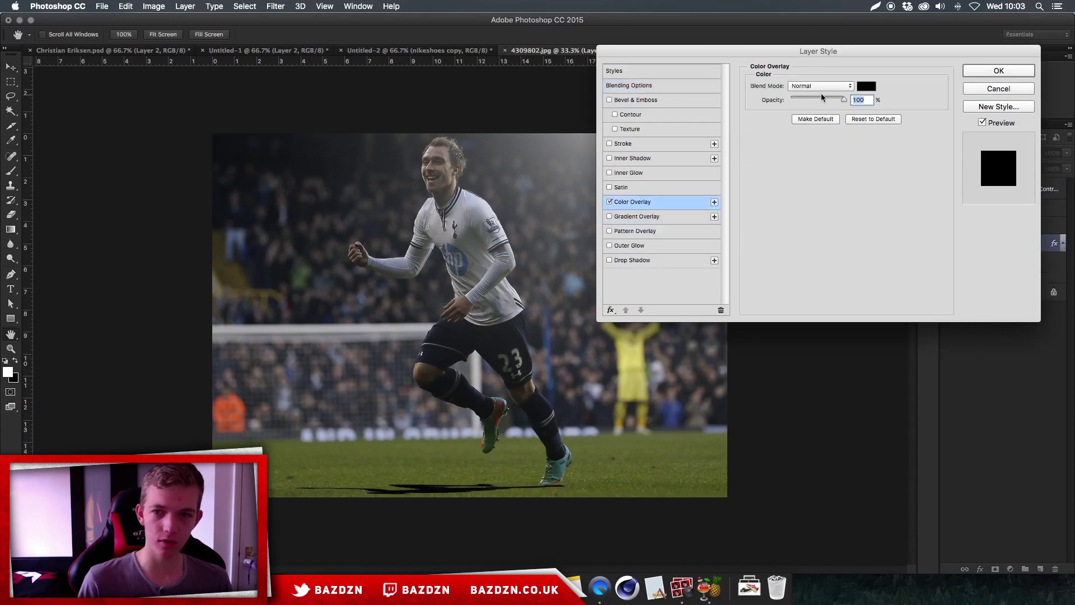
{"action": "left_click", "coordinate": [1007, 72]}
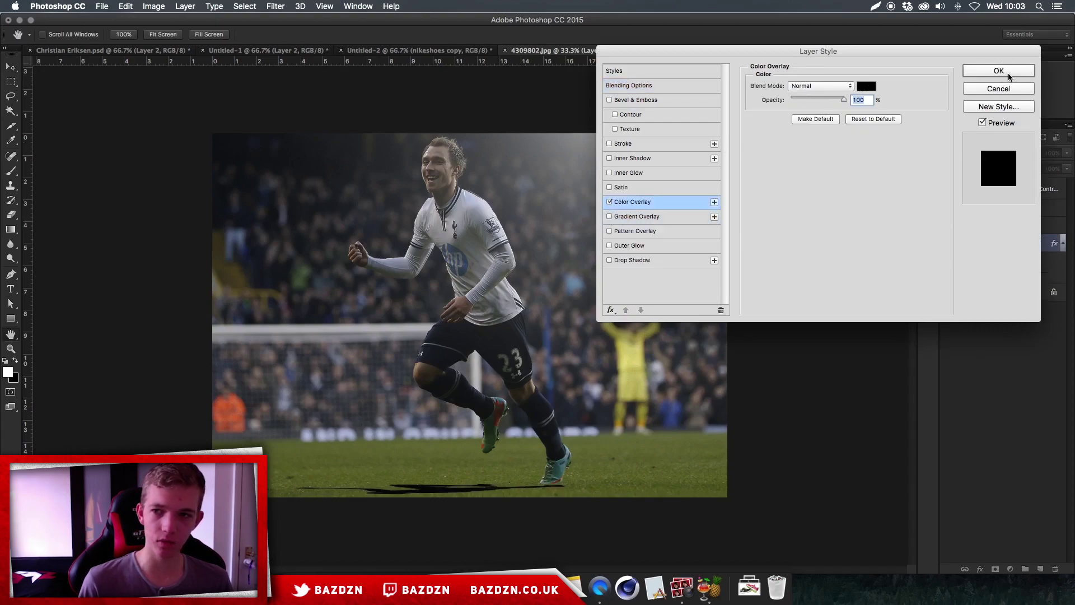
Rasterize the layer style of Layer 1 copy 2.
{"action": "right_click", "coordinate": [1033, 245]}
{"action": "left_click", "coordinate": [1033, 245]}
{"action": "right_click", "coordinate": [1033, 245]}
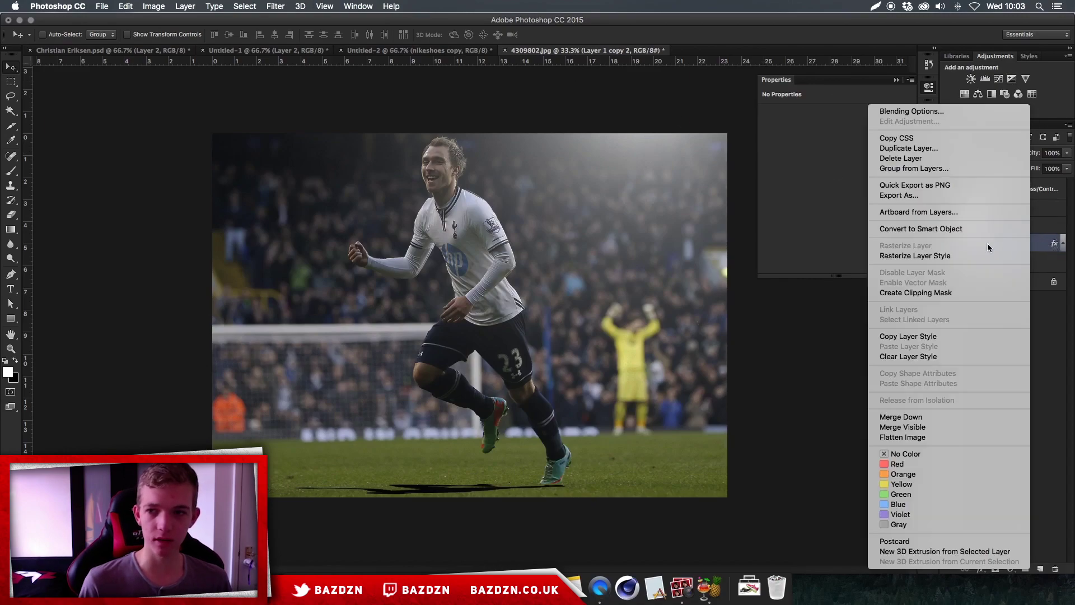
{"action": "left_click", "coordinate": [956, 255]}
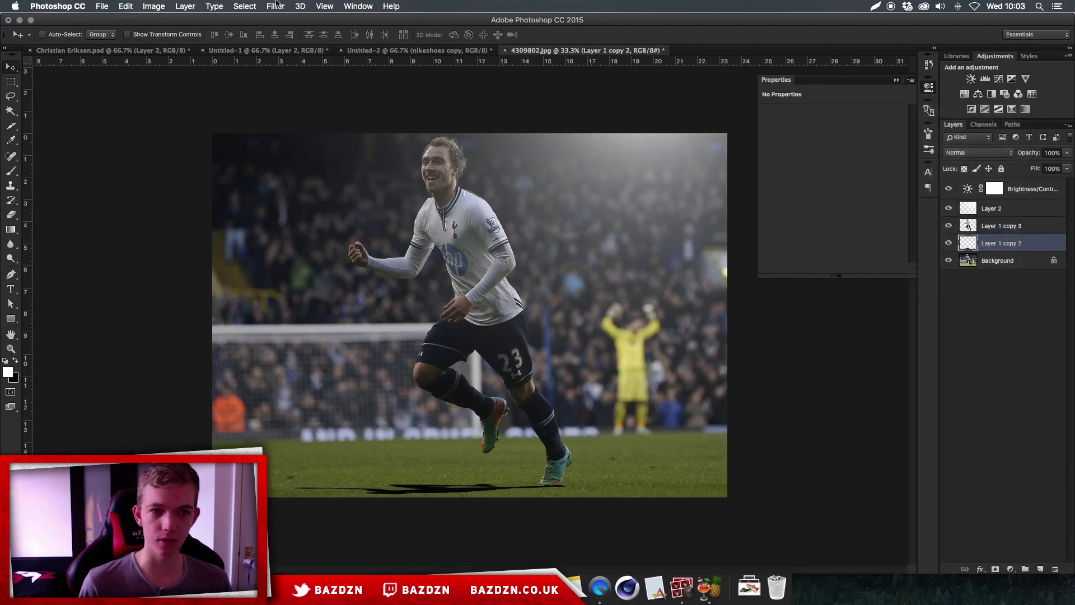
Apply a Gaussian Blur with a radius of 4.0 pixels to the black player shadow on Layer 1 copy 2.
{"action": "left_click", "coordinate": [283, 5]}
{"action": "mouse_move", "coordinate": [303, 139]}
{"action": "left_click", "coordinate": [465, 183]}
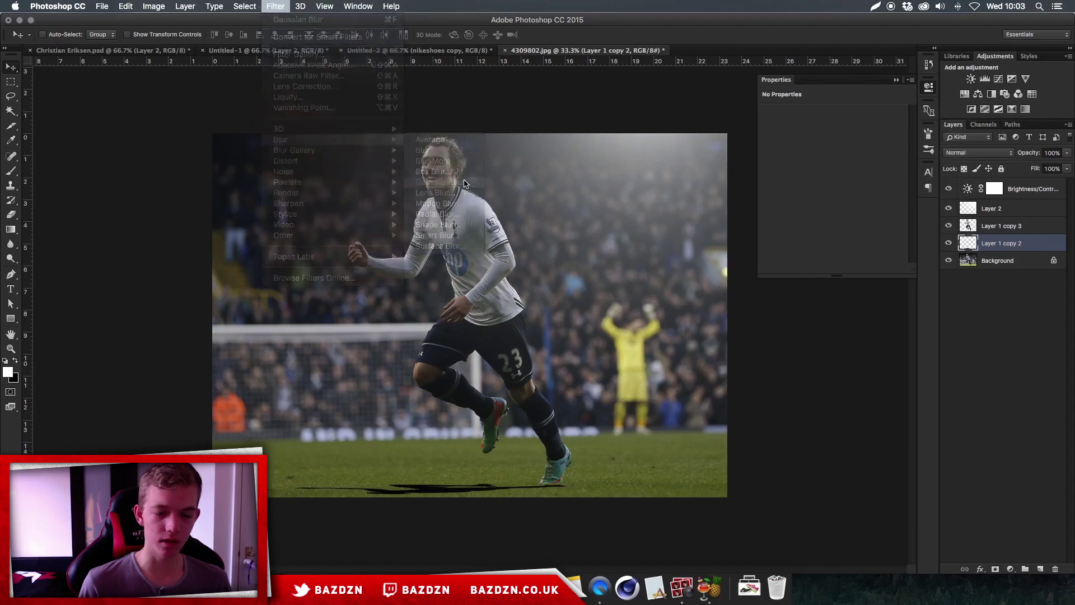
{"action": "left_click_drag", "start_coordinate": [895, 207], "coordinate": [868, 207]}
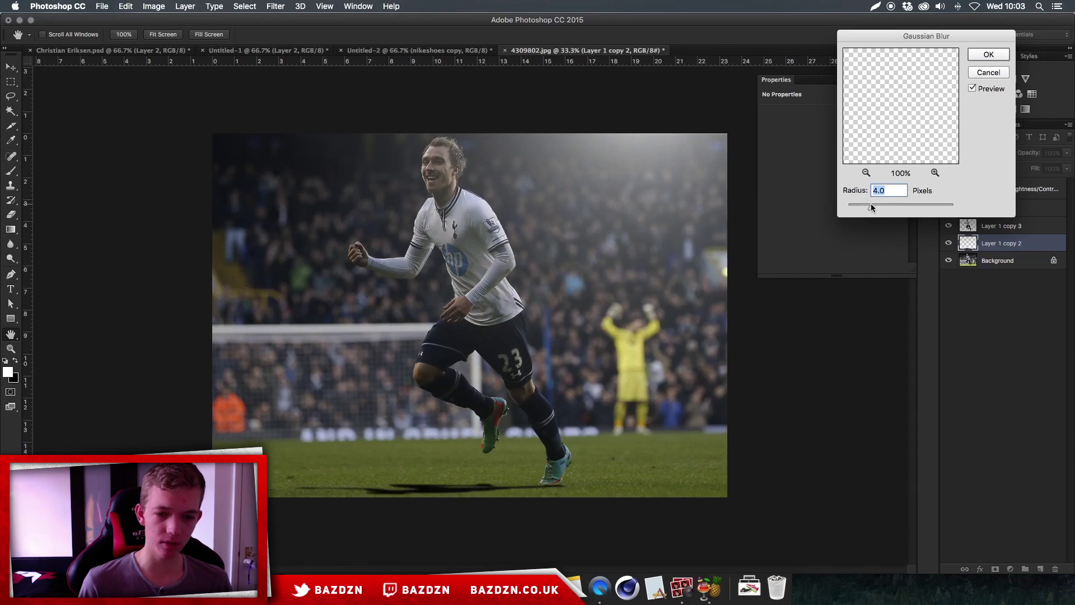
{"action": "key", "text": "Return"}
Set Layer 1 copy 2's opacity to 36% and nudge the shadow slightly left on the grass.
{"action": "left_click", "coordinate": [1067, 153]}
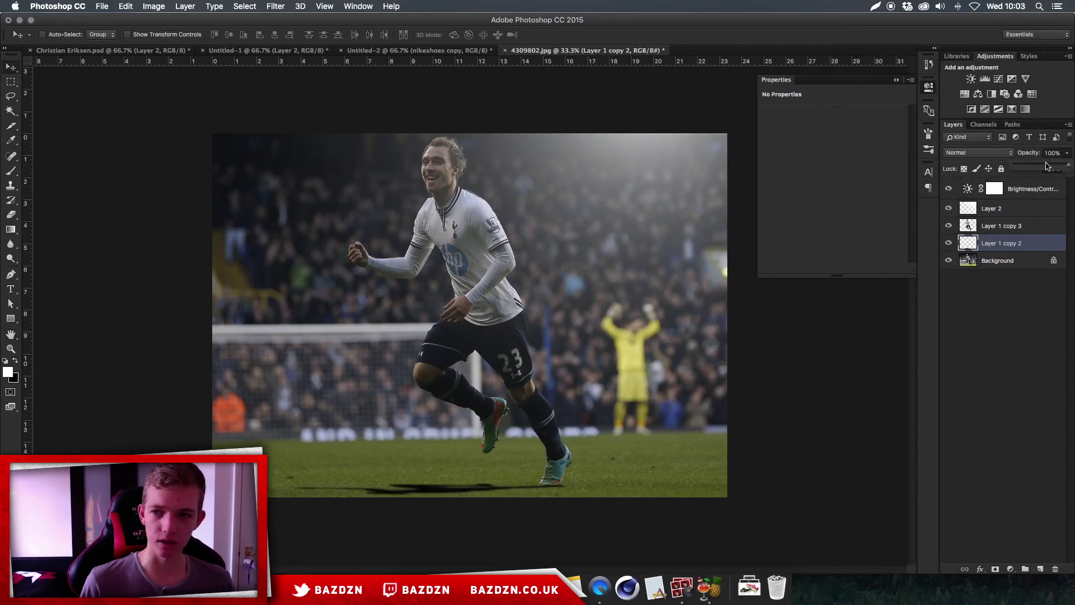
{"action": "left_click_drag", "start_coordinate": [1067, 164], "coordinate": [1033, 167]}
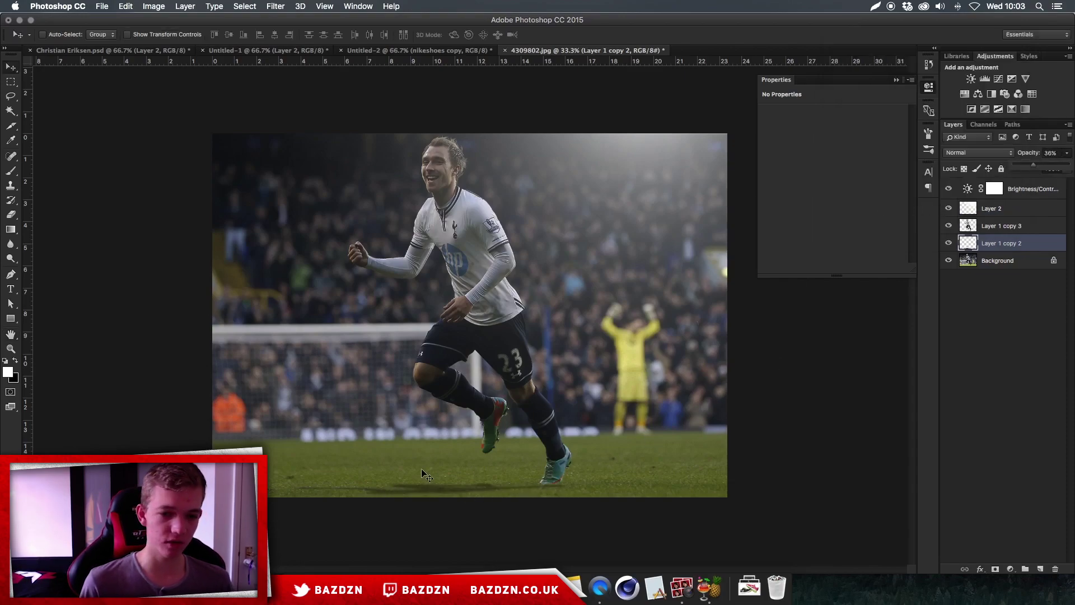
{"action": "left_click_drag", "start_coordinate": [420, 473], "coordinate": [415, 472]}
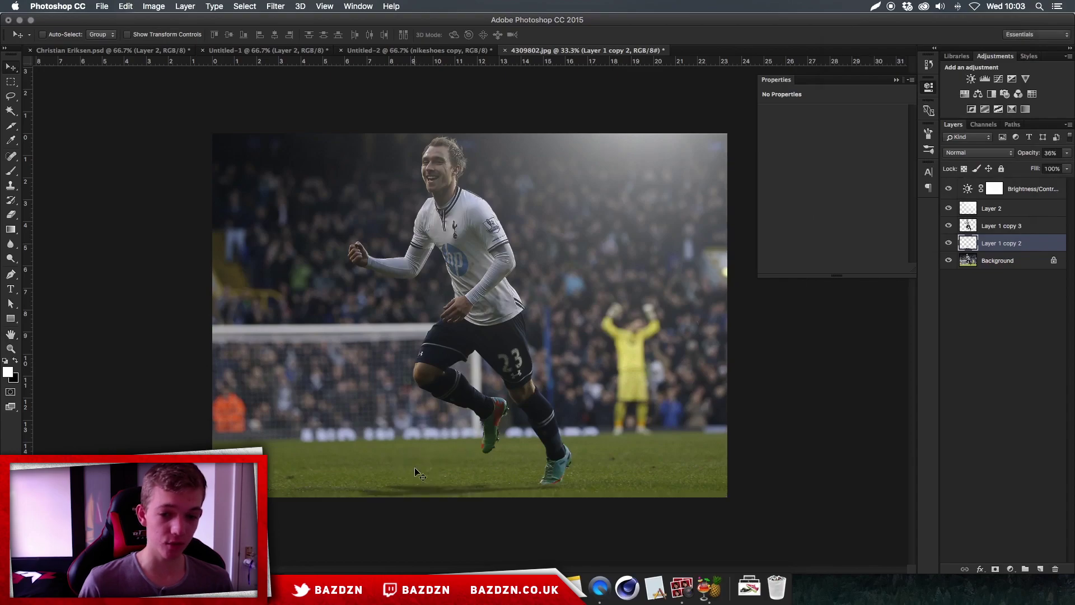